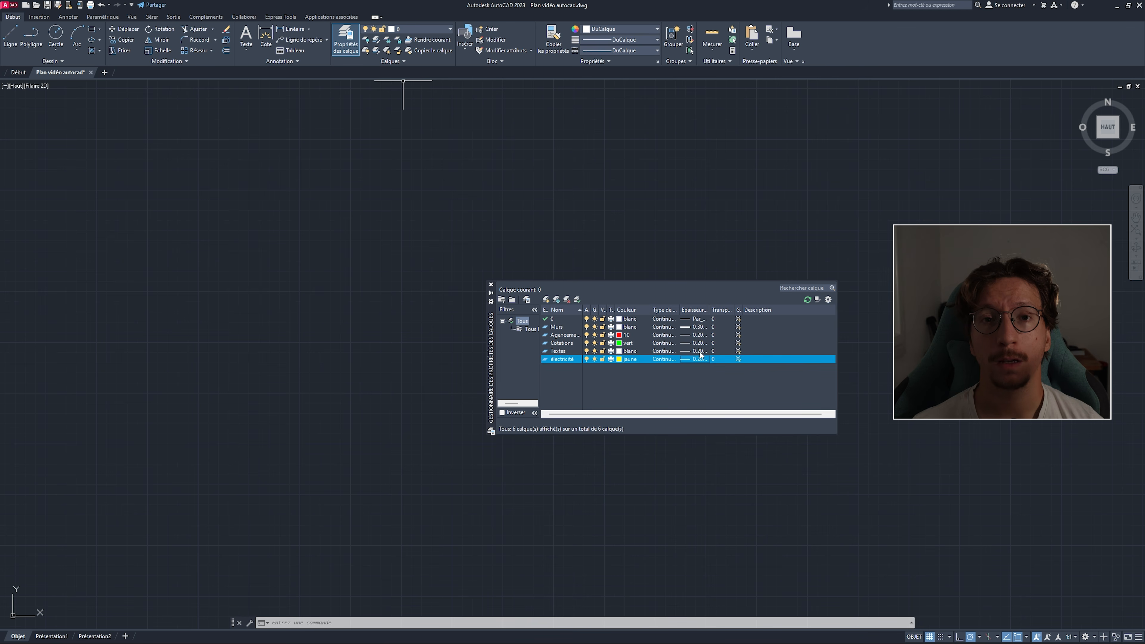
- Close the layer properties manager and make the Murs layer current
left_click(491, 286)
left_click(449, 31)
left_click(418, 86)
- Draw a closed 300 by 300 square with the Polyline tool on the Murs layer
left_click(31, 36)
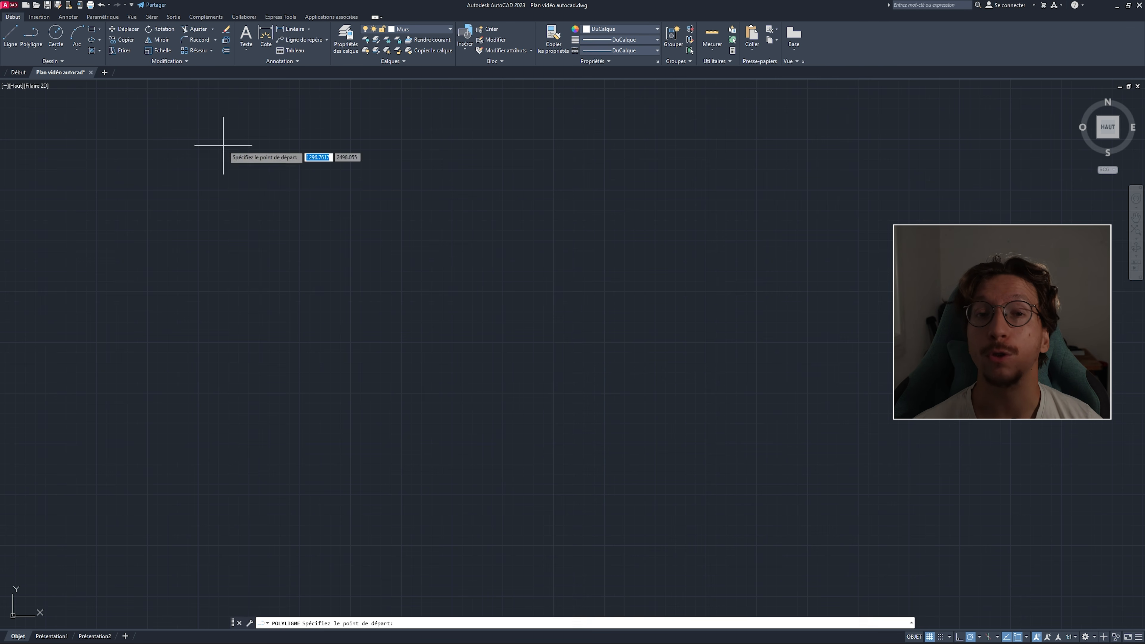
left_click(469, 202)
type("300")
key("Return")
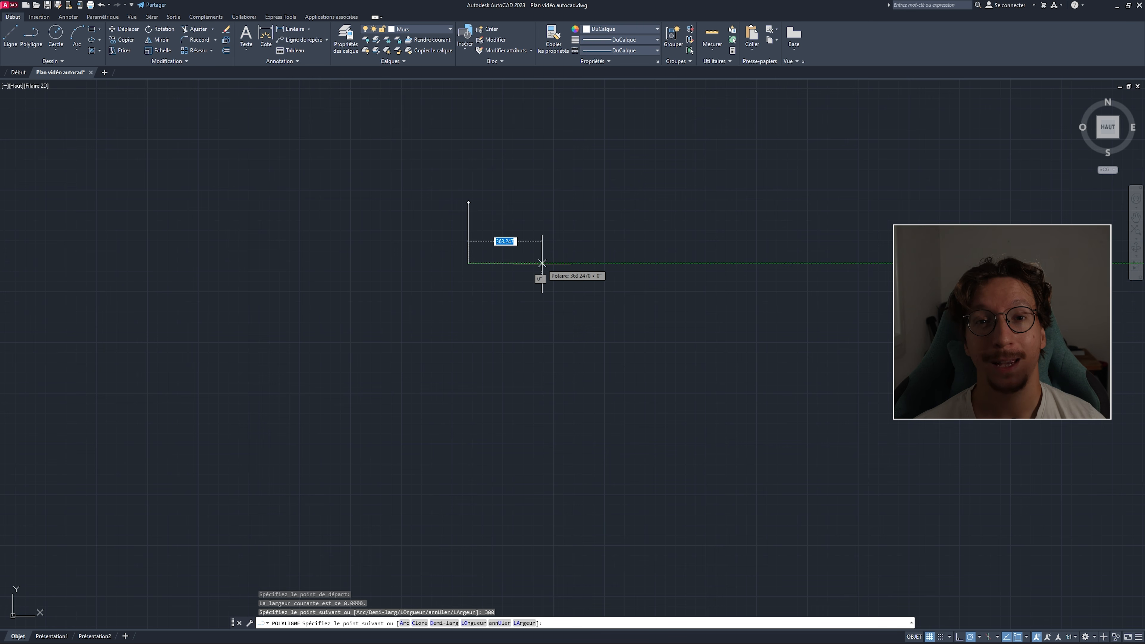
type("300")
key("Return")
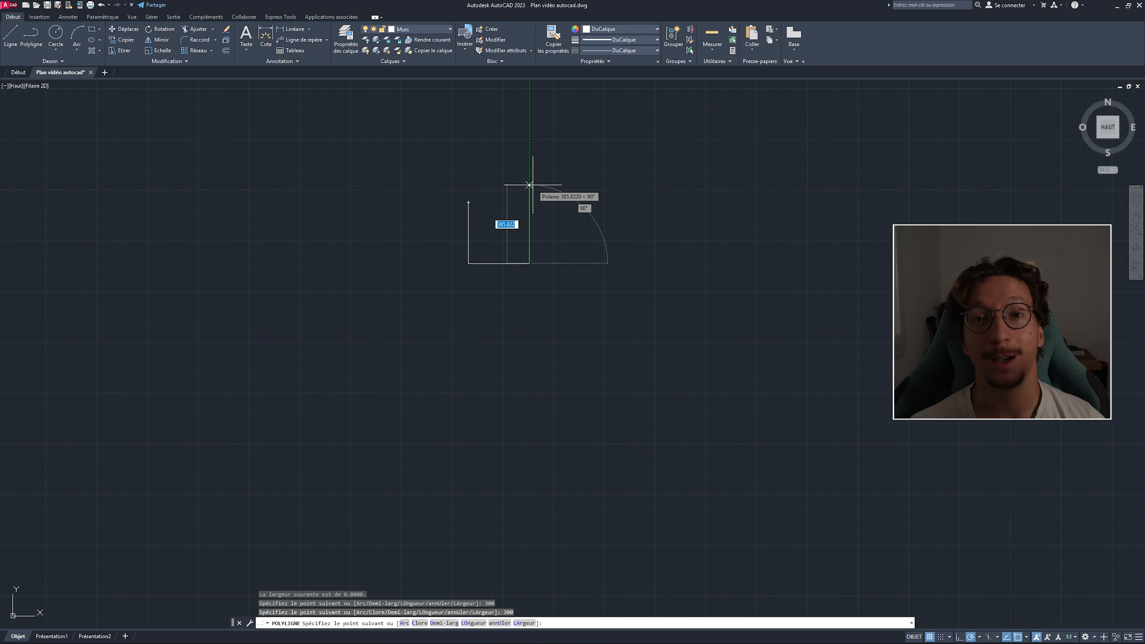
type("300")
key("Return")
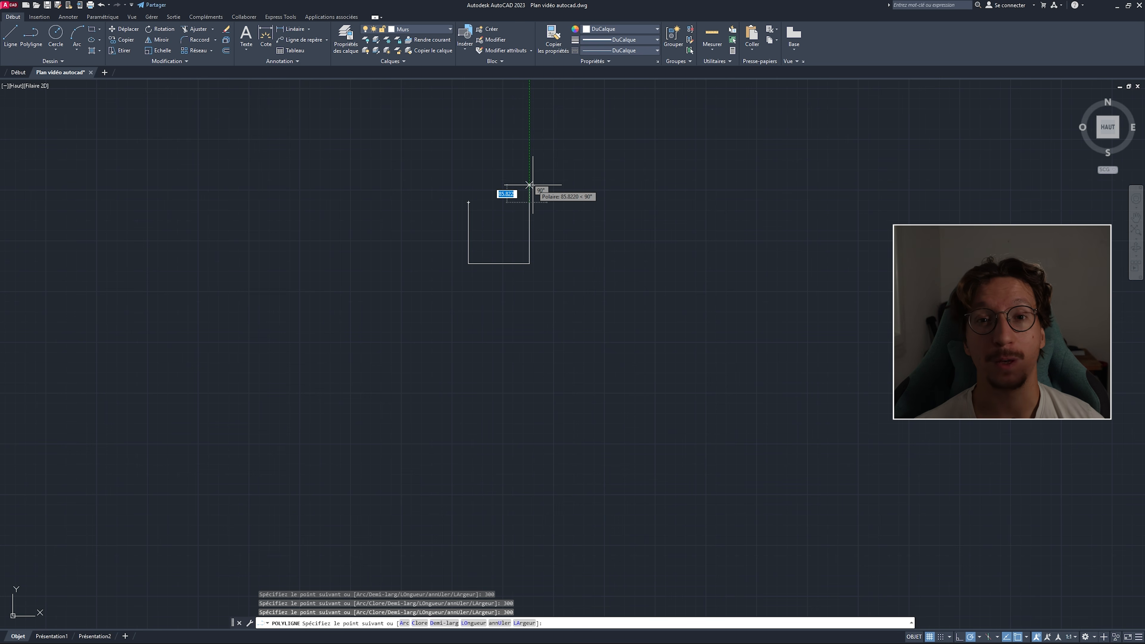
key("a")
key("Return")
- Set the drawing's insertion scale units to centimetres with the UNITES command
type("UNITES")
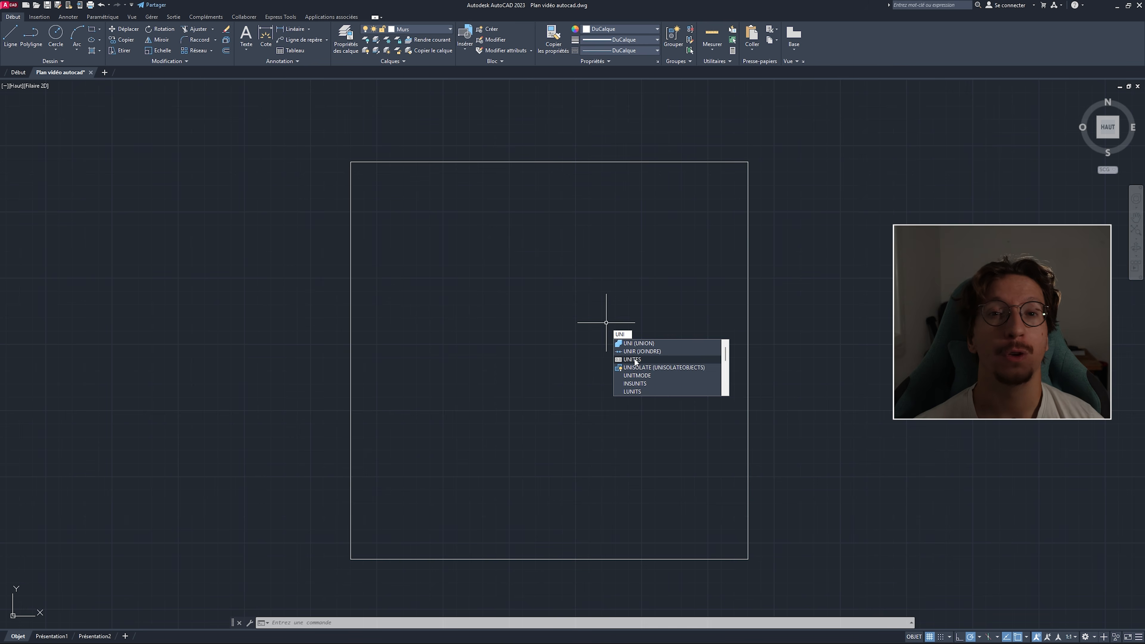
key("Return")
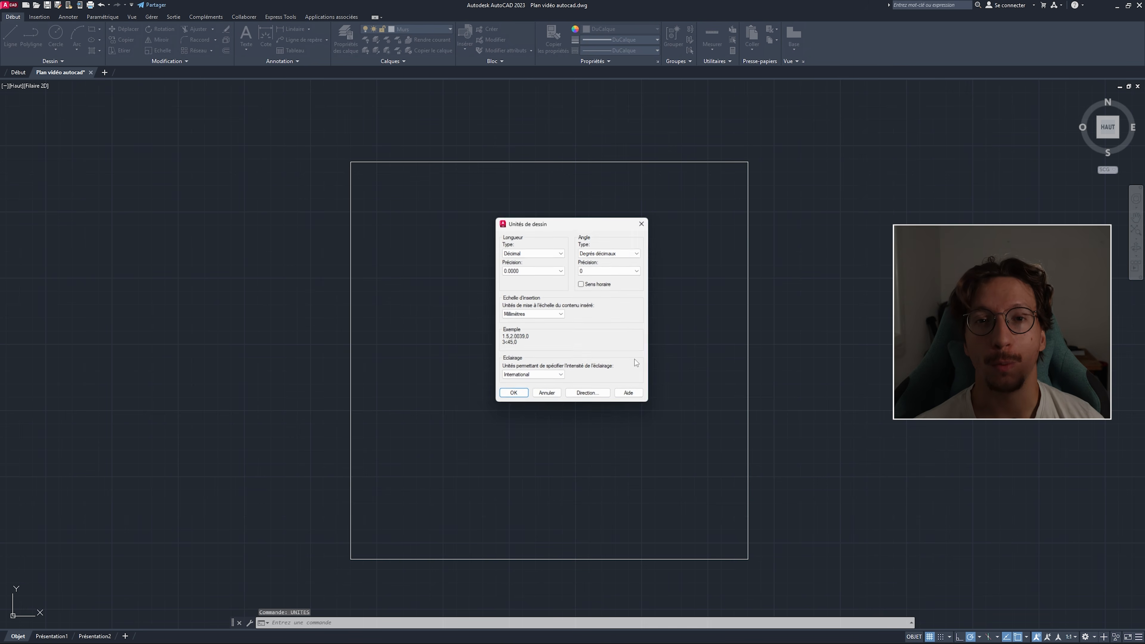
left_click(555, 315)
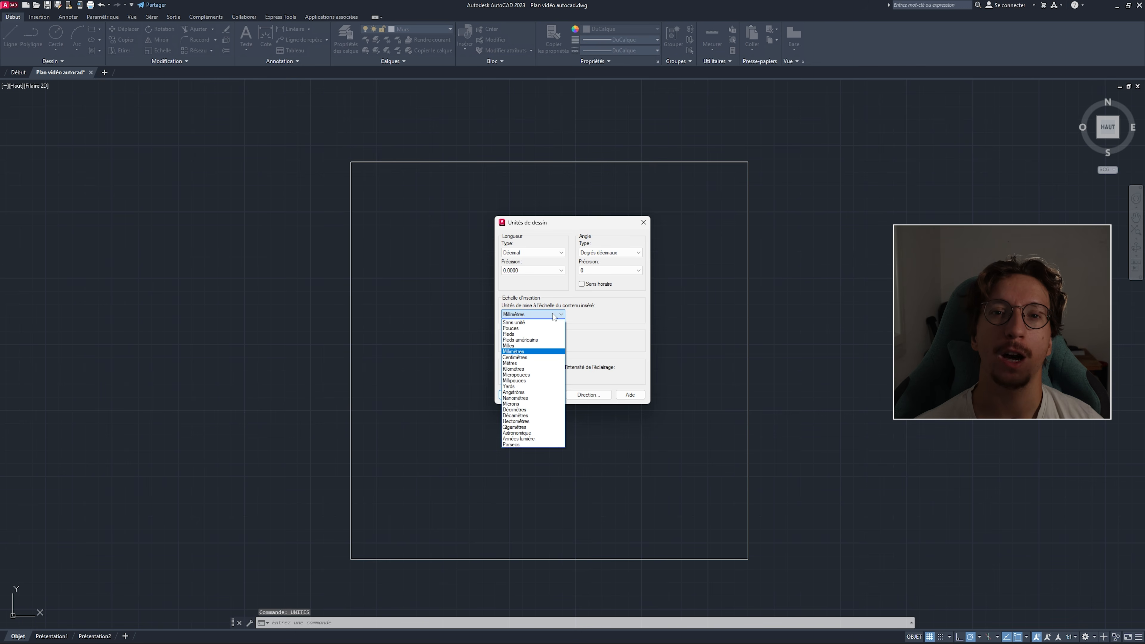
left_click(533, 358)
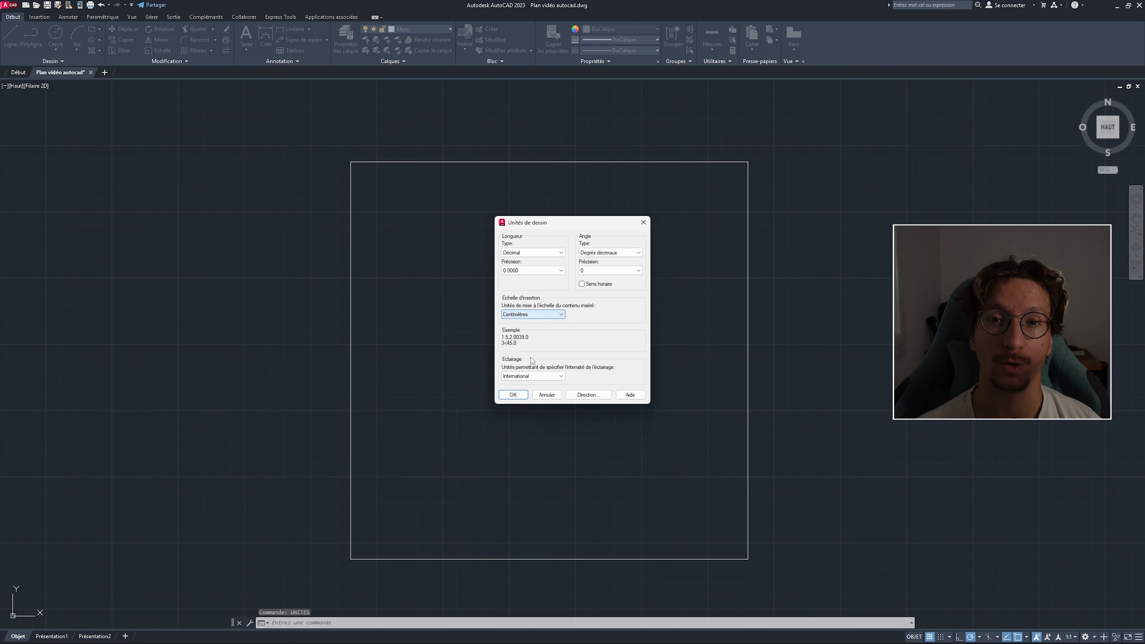
left_click(522, 396)
- Delete the 300 by 300 square
scroll(579, 343, "down", 4)
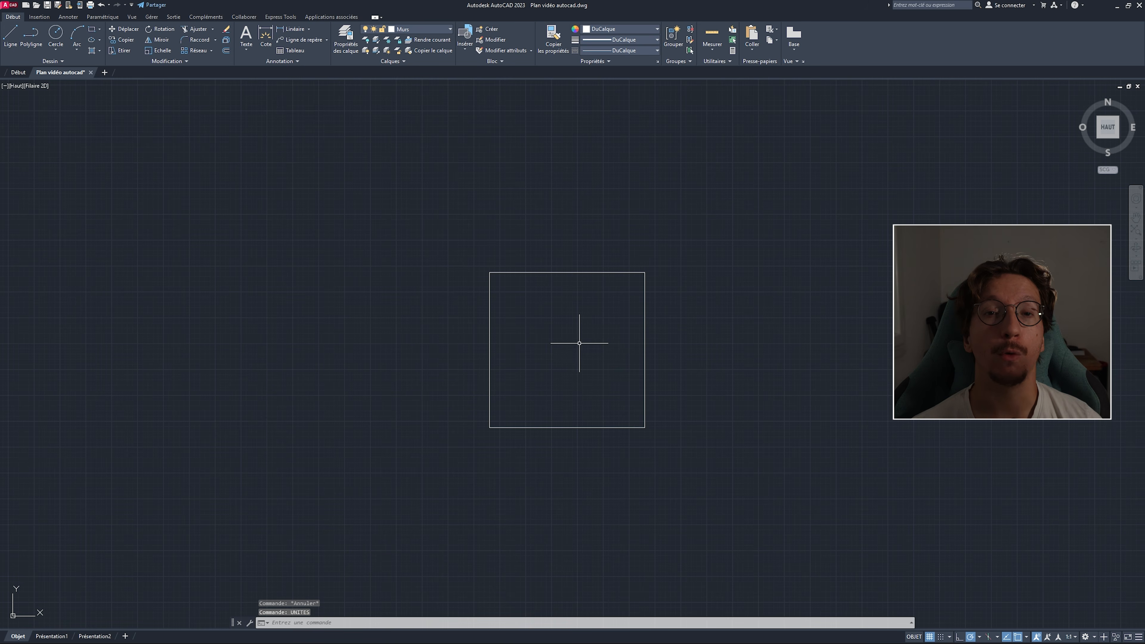
left_click(598, 273)
key("Delete")
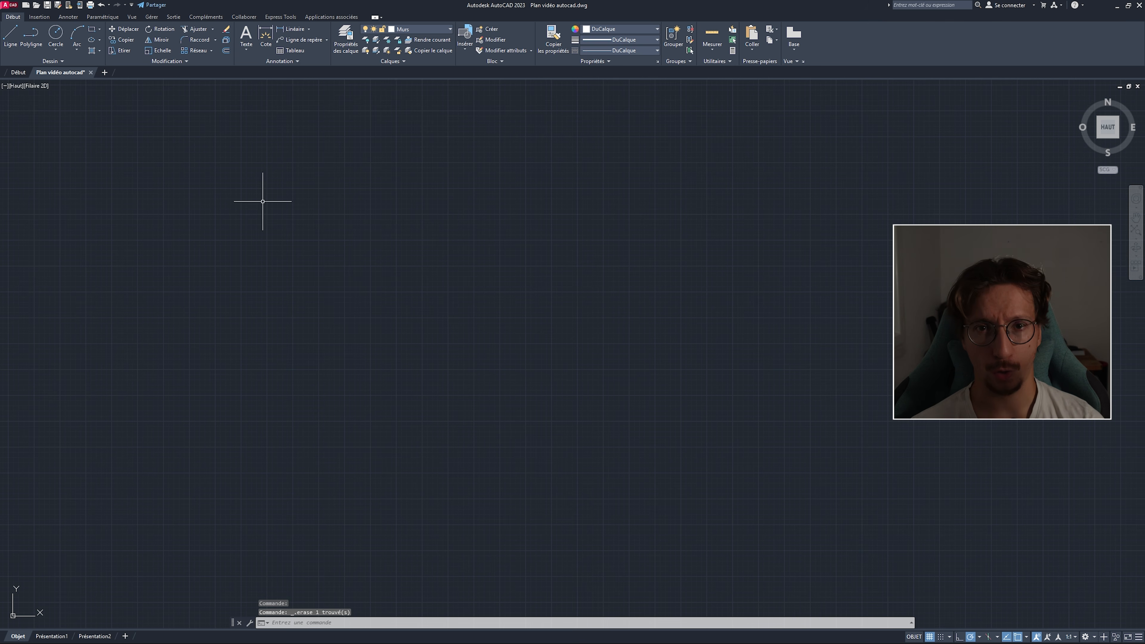
- Redraw the 300 by 300 room outline as a polyline on the Murs layer
left_click(32, 36)
left_click(482, 218)
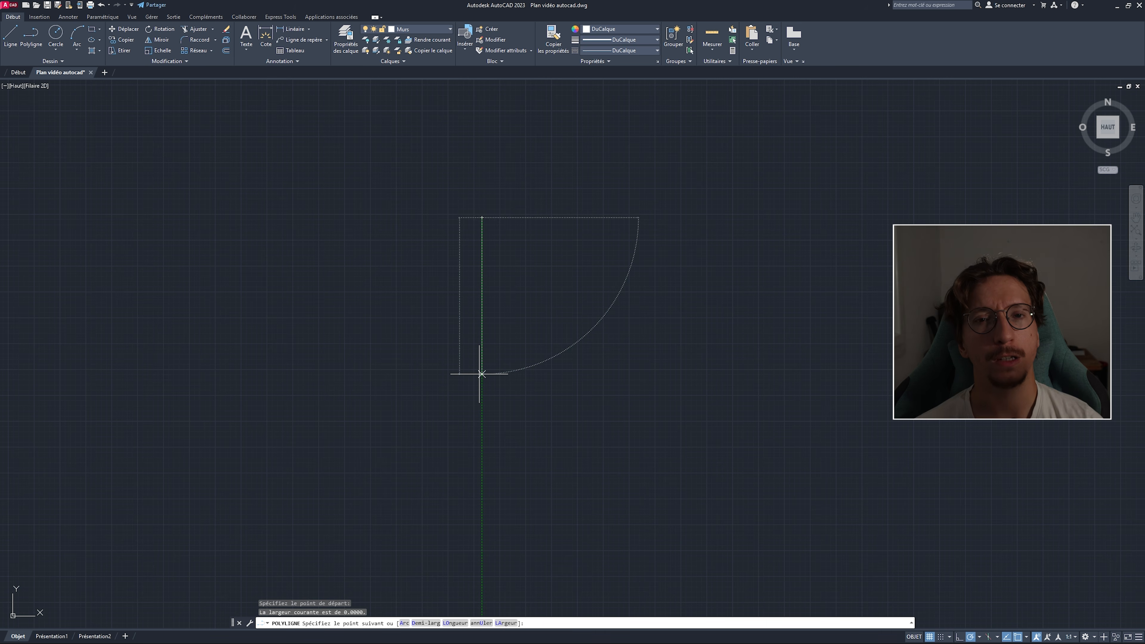
type("300")
key("Return")
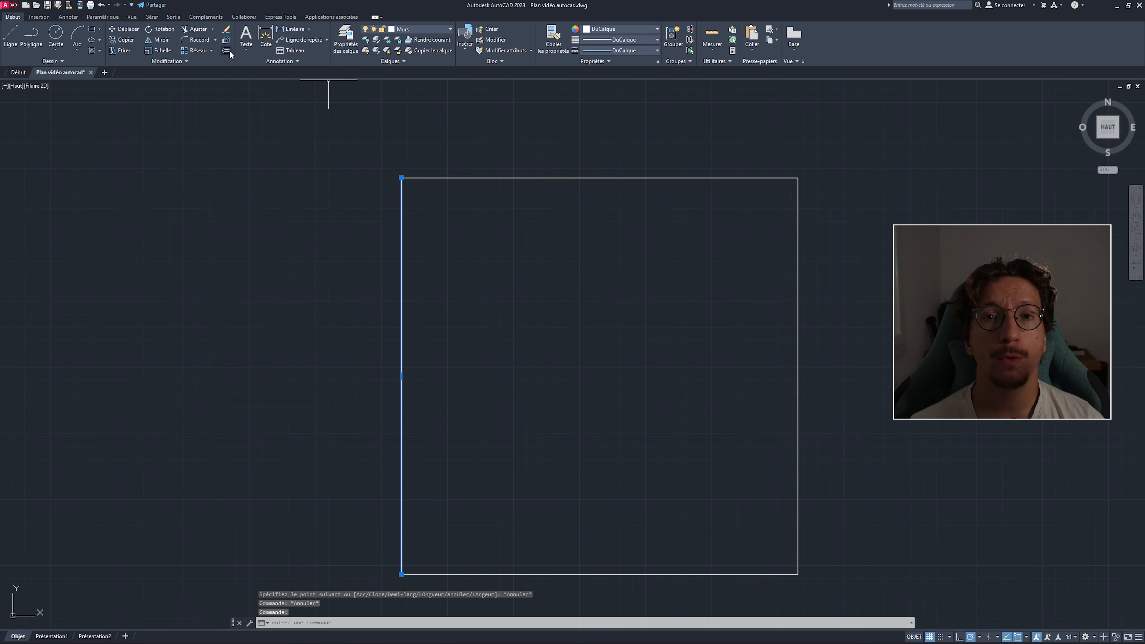
- Offset the room's left wall by 140 towards the inside
left_click(229, 51)
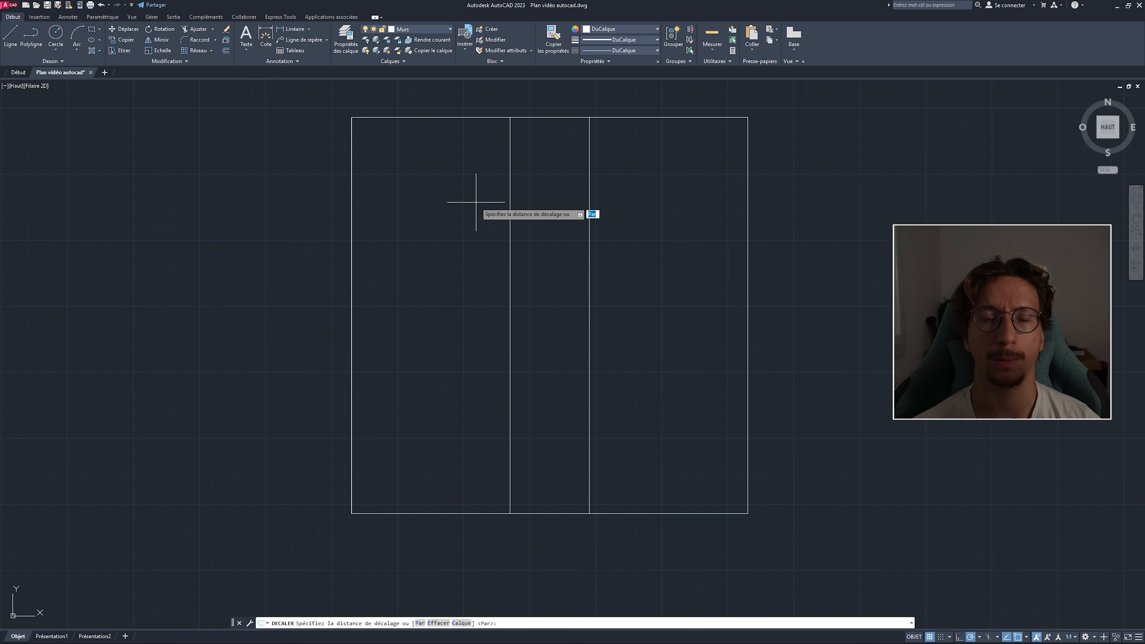
type("0")
key("Return")
left_click(536, 212)
- Make the Cotations layer current and dimension the top wall from its left corner to the newly offset vertical line
left_click(424, 29)
left_click(424, 50)
middle_click_drag(445, 106, 440, 213)
left_click(266, 38)
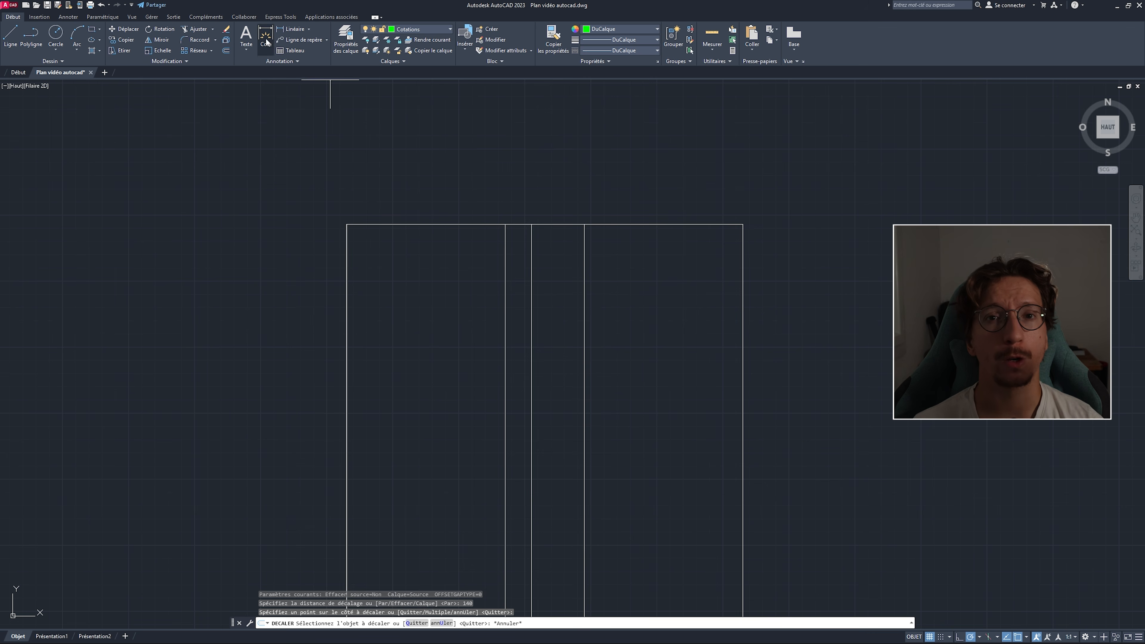
left_click(346, 224)
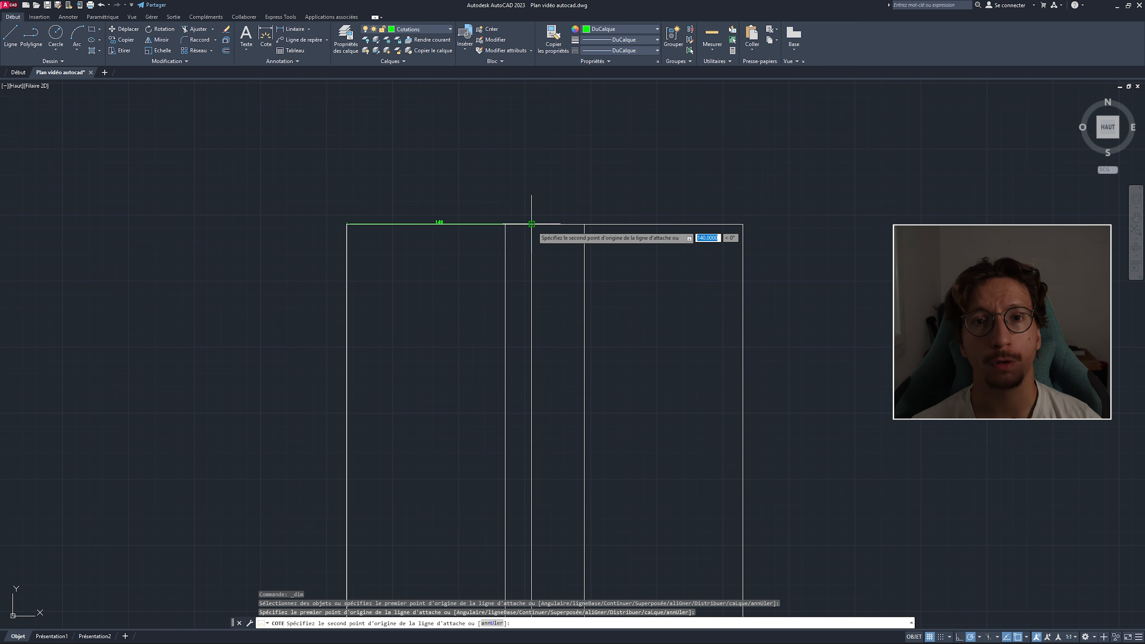
left_click(532, 224)
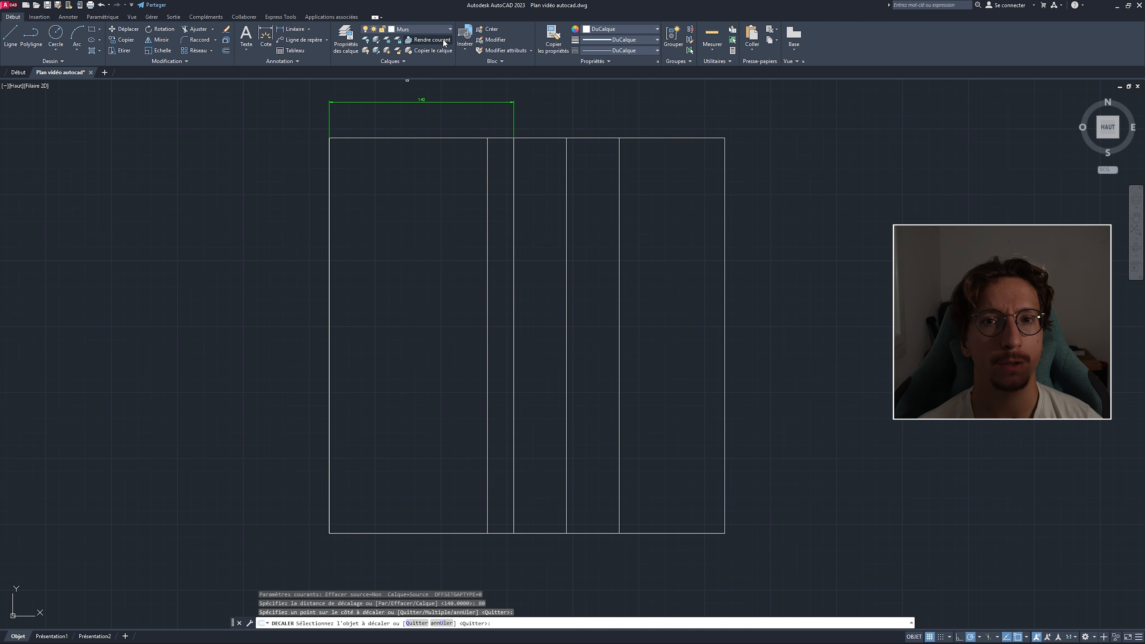
- On the Cotations layer, dimension the bottom wall from its left corner to the vertical line offset by 140, placing the dimension below
left_click(419, 29)
left_click(414, 63)
left_click(266, 39)
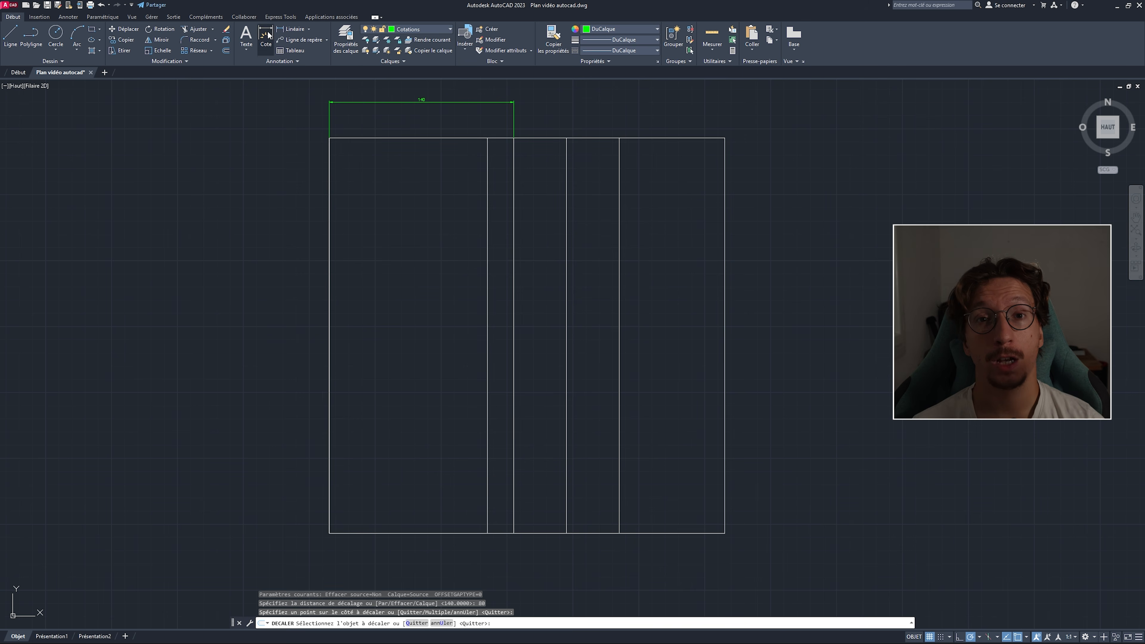
left_click(330, 532)
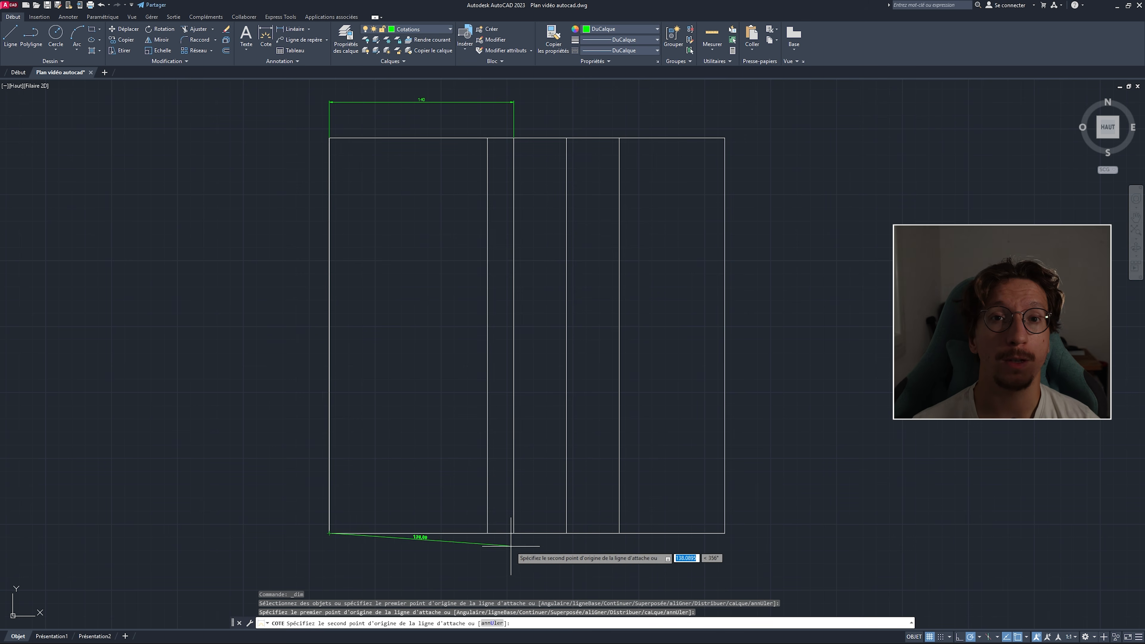
left_click(514, 532)
left_click(504, 556)
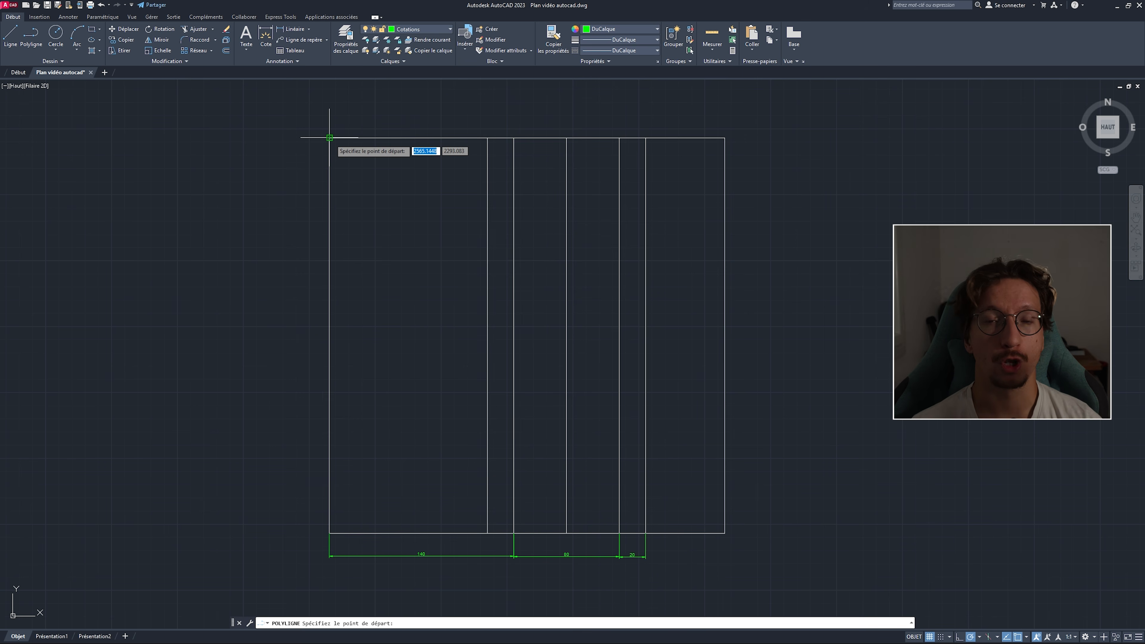
left_click(330, 138)
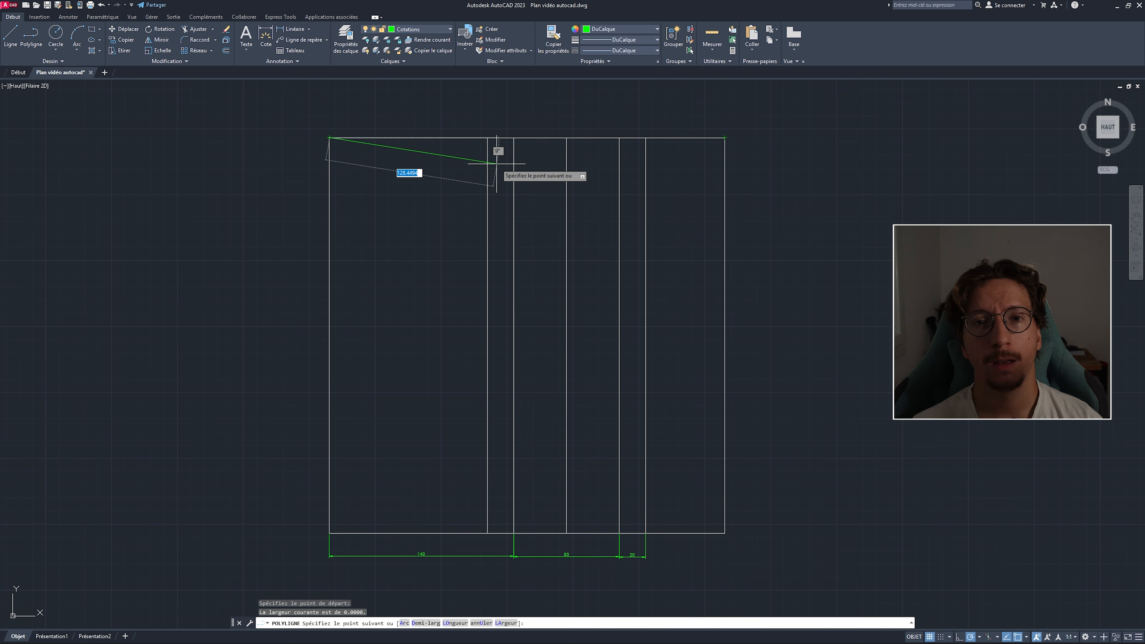
left_click(487, 165)
key("ctrl+z")
key("ctrl+z")
- Offset the top wall 60 downwards into the room and assign the new line to the Agencement layer
left_click(467, 106)
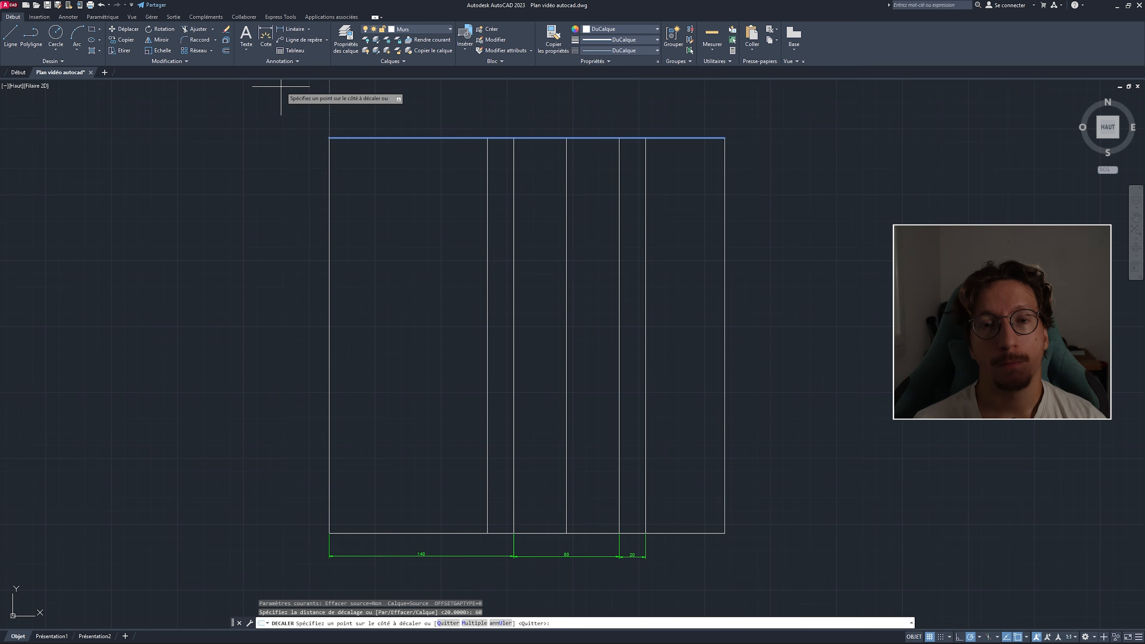
left_click(497, 272)
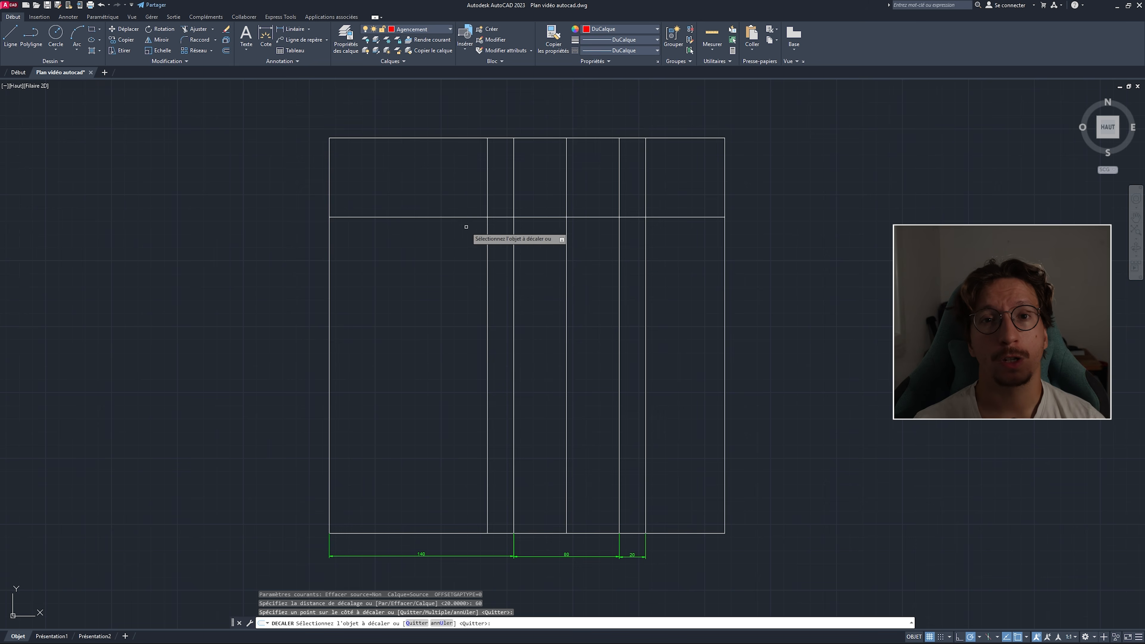
key("Escape")
left_click(456, 217)
left_click(419, 29)
left_click(424, 45)
left_click(455, 252)
key("Escape")
key("Escape")
key("Escape")
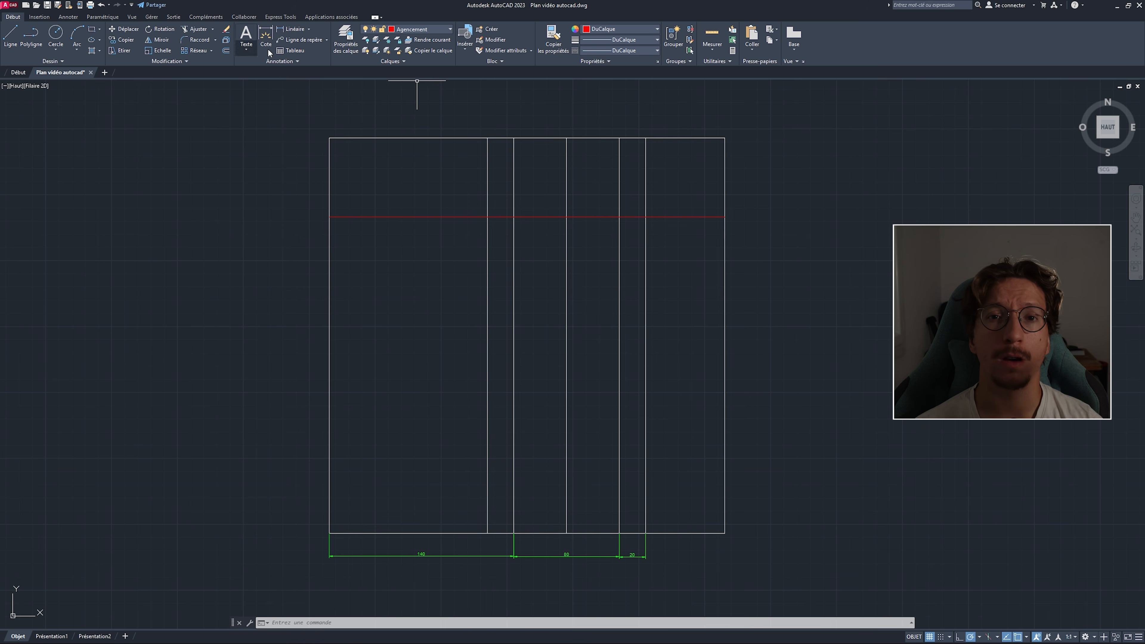
- On the Cotations layer, dimension the bottom wall from the rightmost inner vertical line to the right corner, below the wall
left_click(266, 41)
left_click(419, 29)
left_click(407, 63)
left_click(645, 533)
left_click(725, 534)
left_click(725, 556)
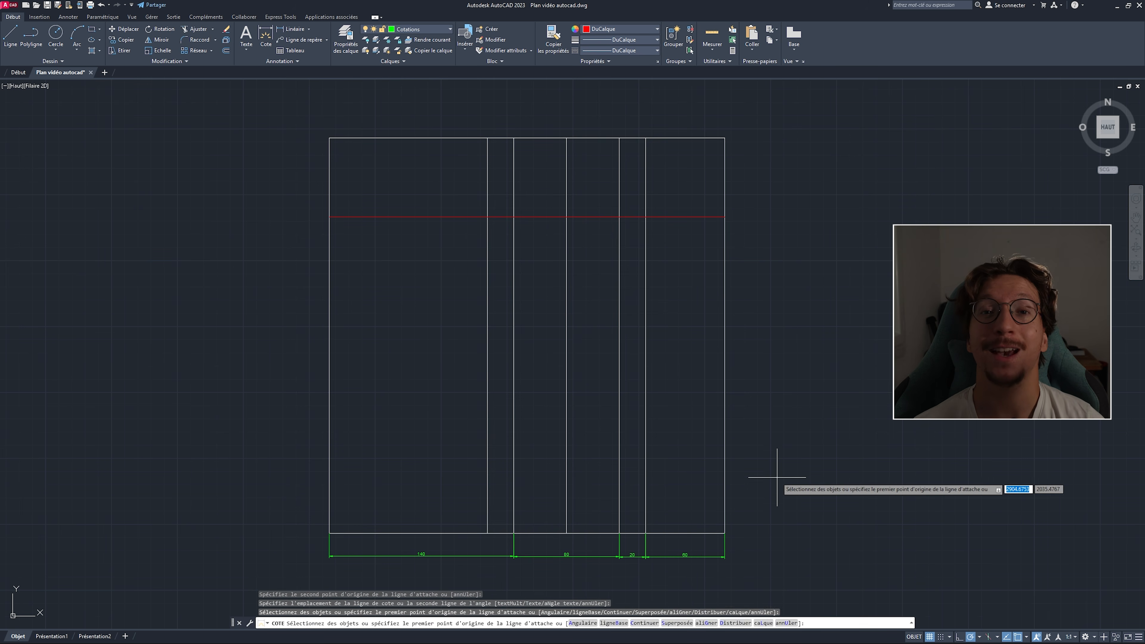
key("Escape")
key("Escape")
key("Escape")
- Assign the rightmost inner vertical line to the Agencement layer
left_click(647, 159)
left_click(433, 31)
left_click(422, 50)
key("Escape")
left_click(226, 29)
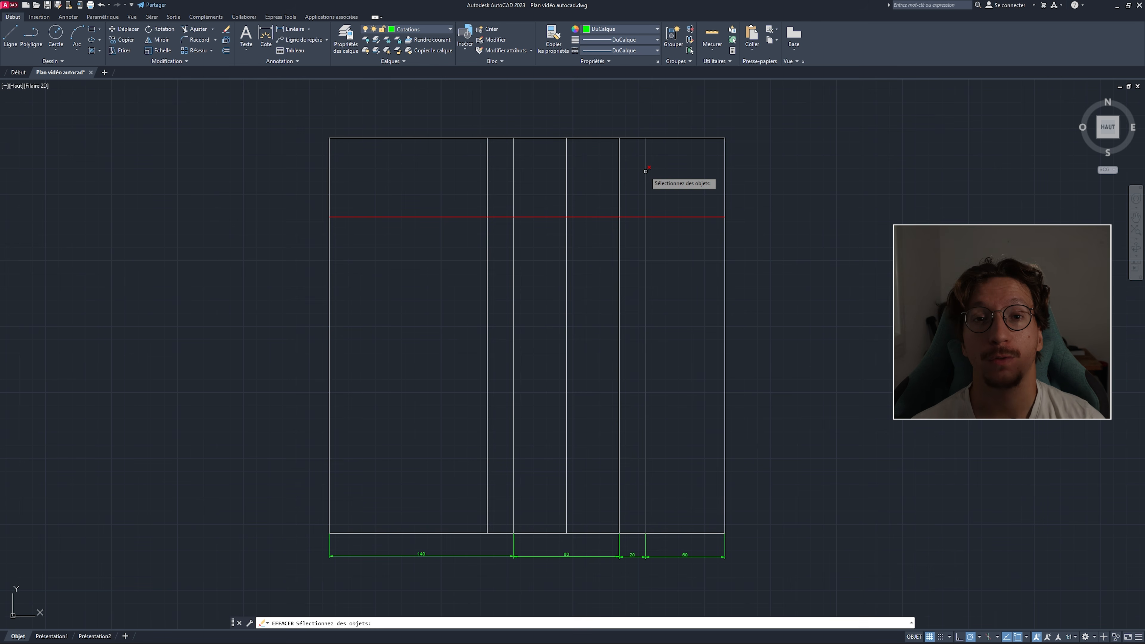
key("Escape")
- Shorten the red vertical and horizontal Agencement lines so that their ends meet at a corner
left_click(646, 173)
left_click(645, 138)
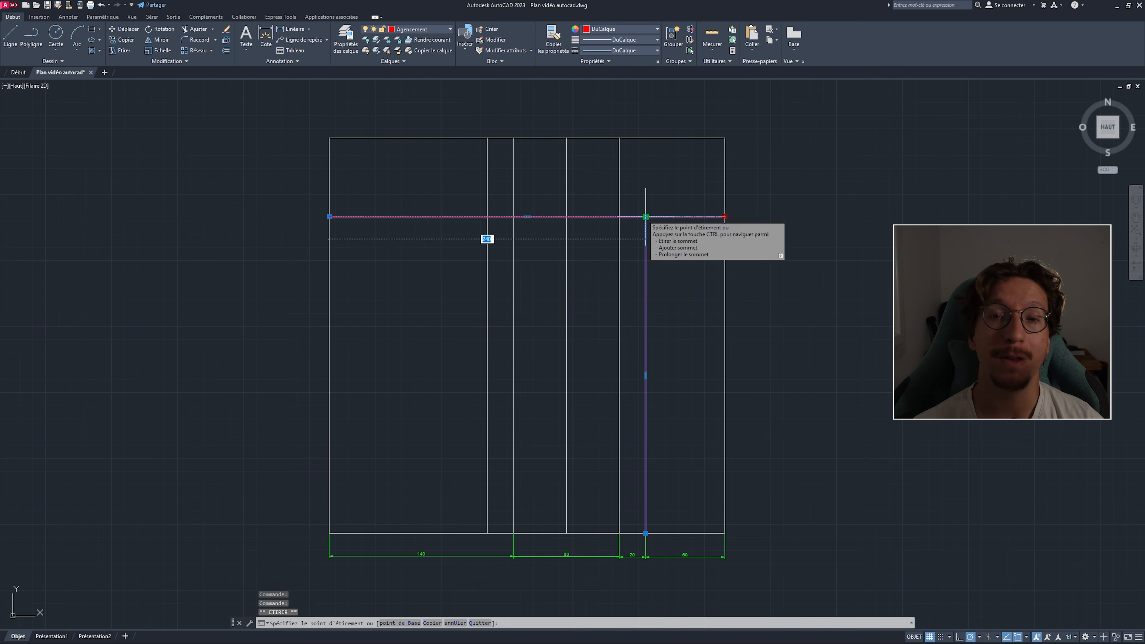
scroll(637, 220, "up", 10)
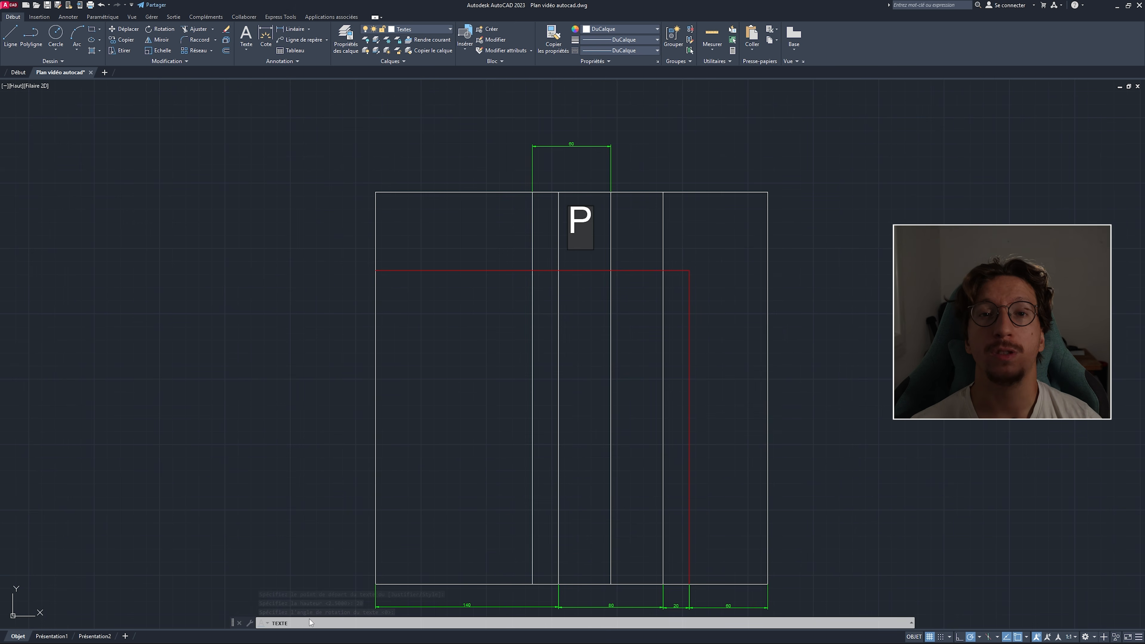
- Finish the text P on the Textes layer and move it to the centre of the compartment along the top wall
left_click(625, 334)
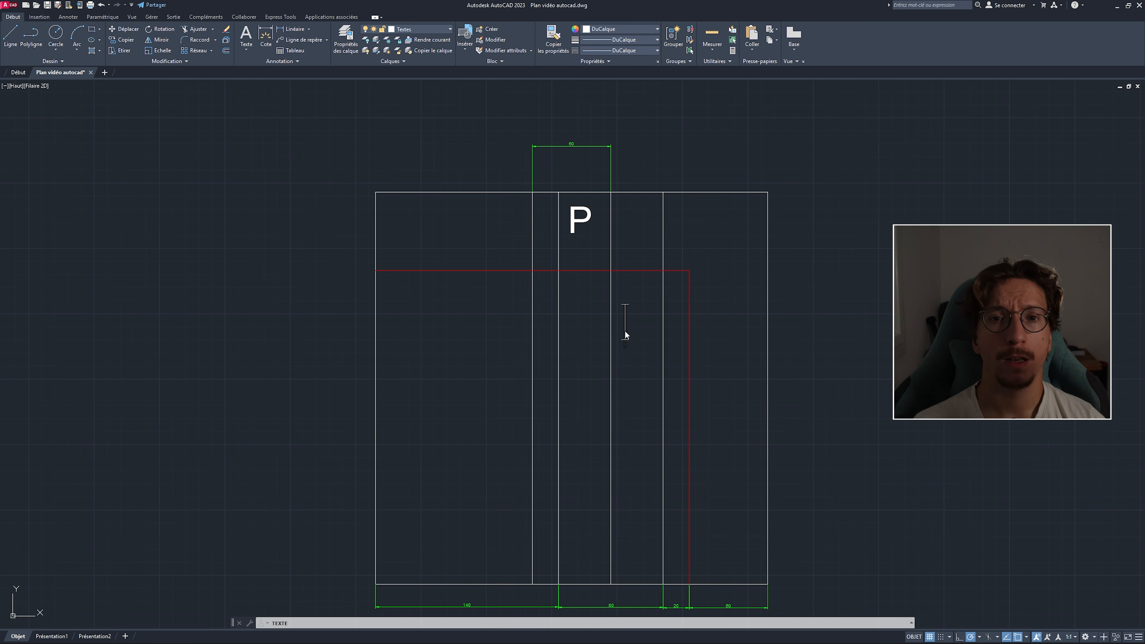
key("Escape")
key("Escape")
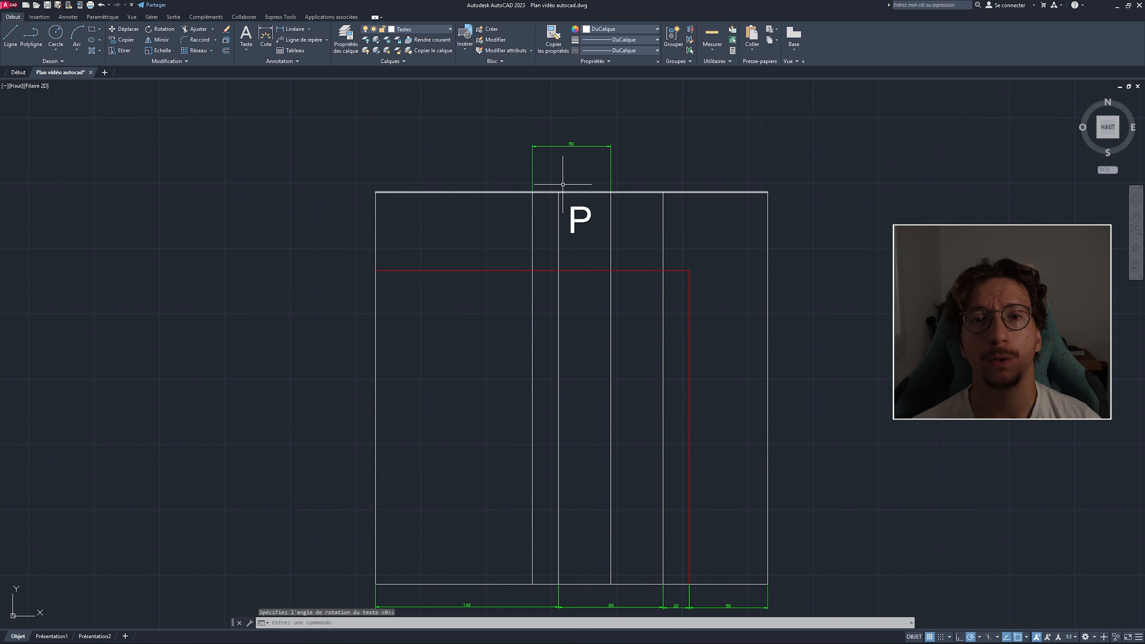
left_click(582, 230)
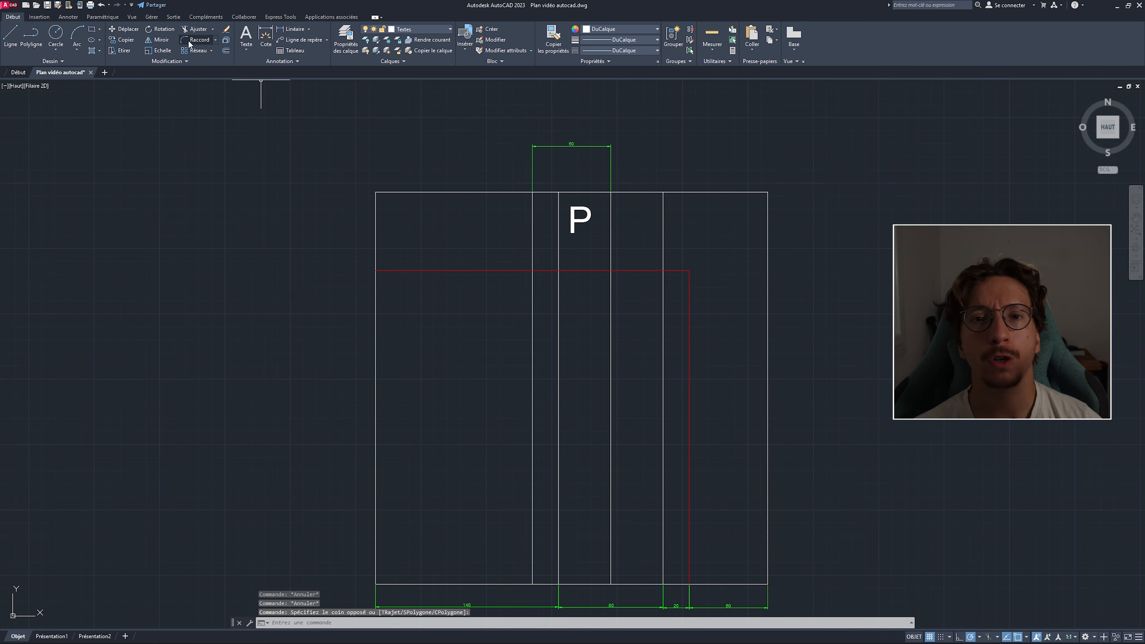
left_click(126, 33)
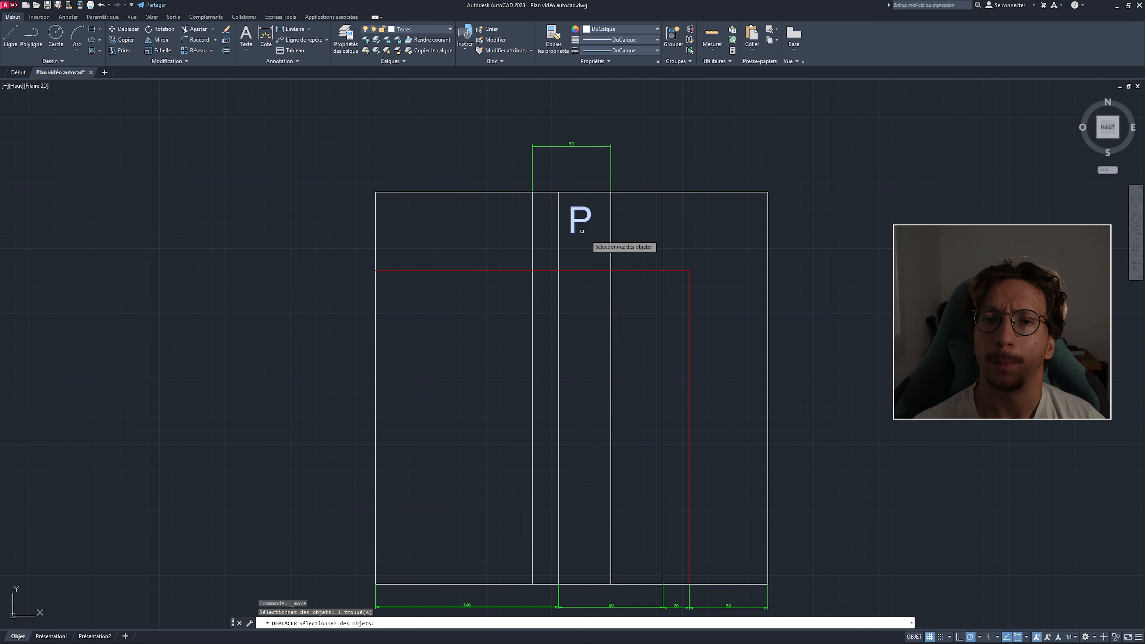
- Undo the last erase operations
key("ctrl+z")
key("ctrl+z")
key("ctrl+z")
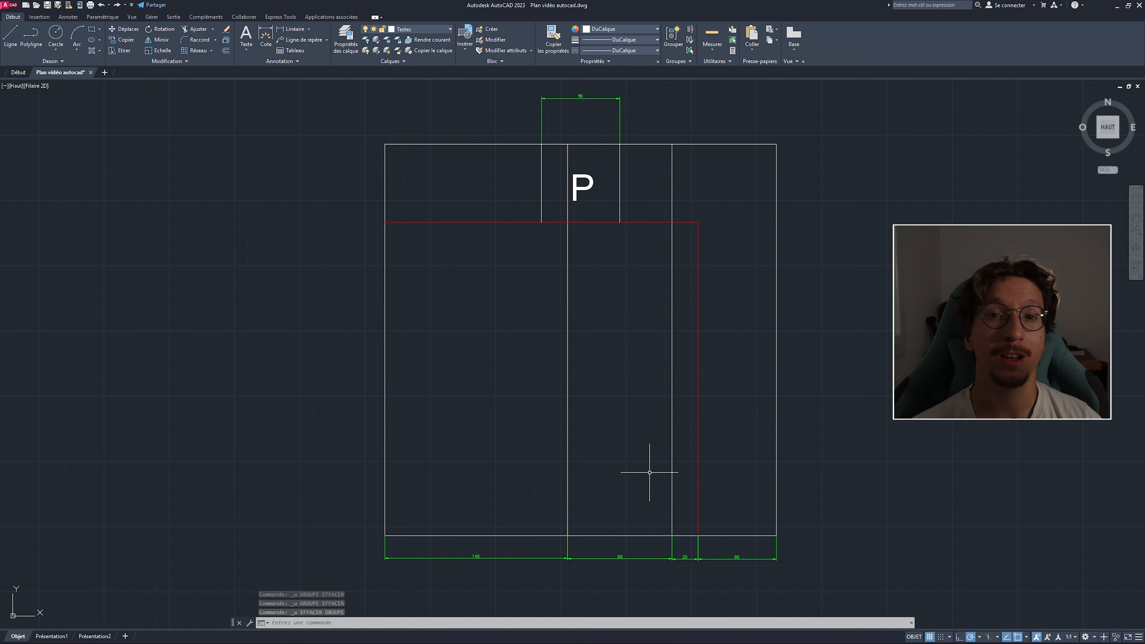
- Trim the bottom wall between the two inner vertical lines to create the door opening
left_click(198, 32)
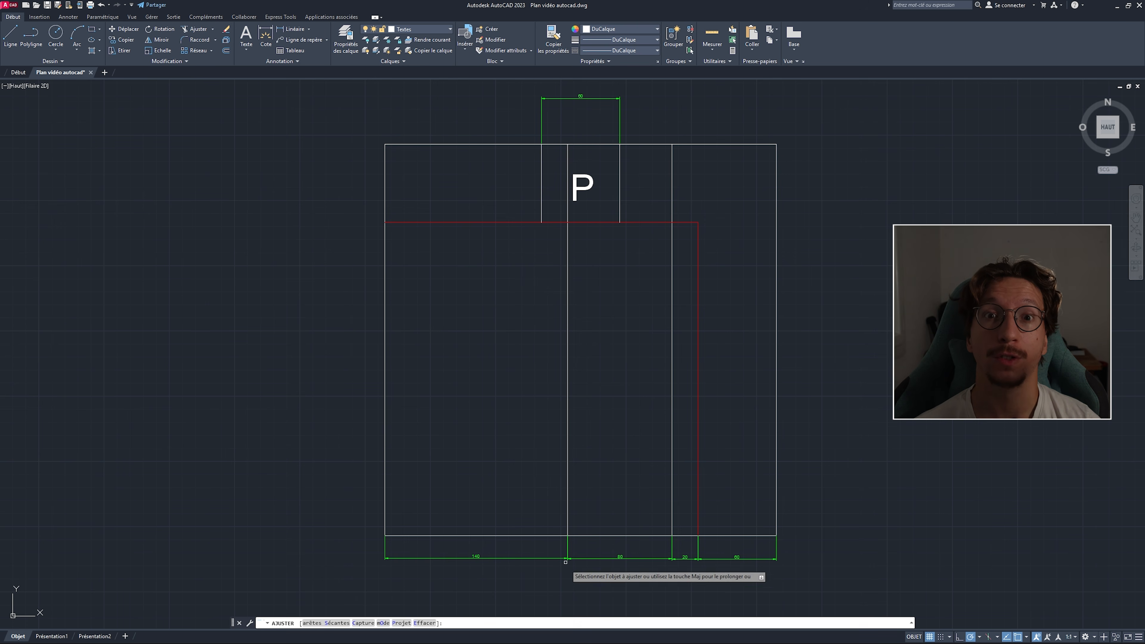
left_click(592, 536)
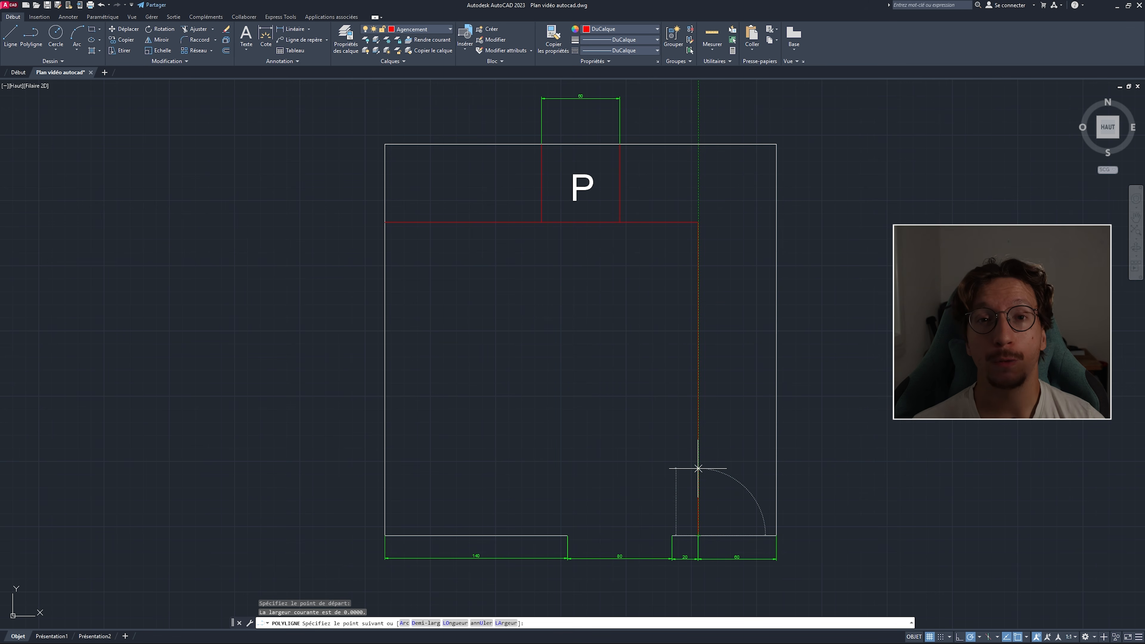
- Draw a closed 60 by 60 cm Agencement square with a polyline in the room's lower-right corner
type("60")
key("Return")
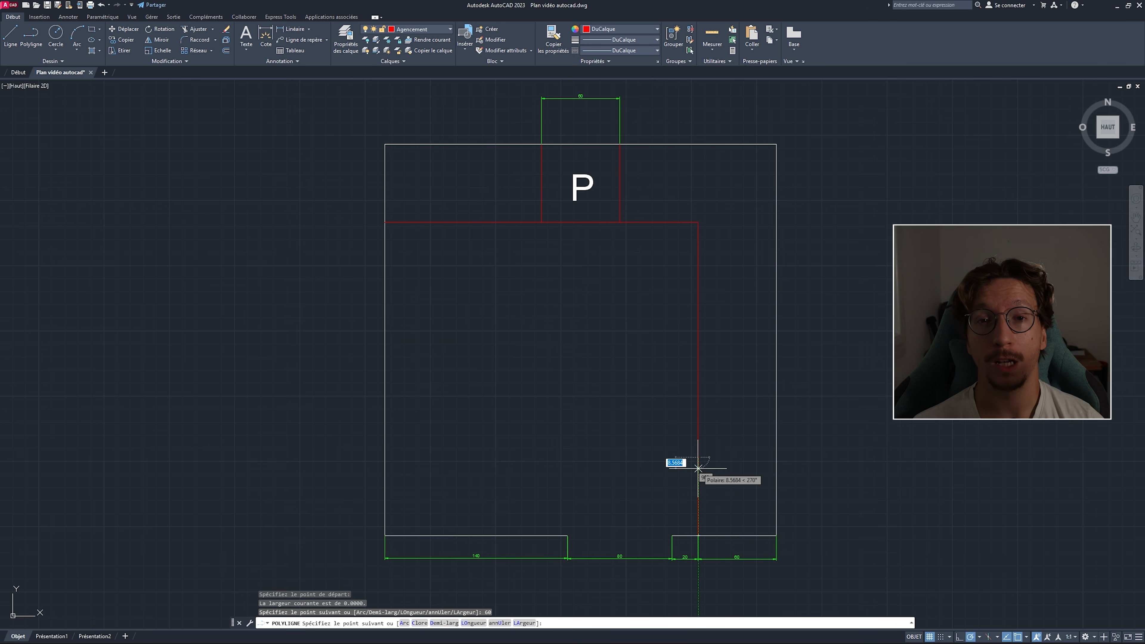
left_click(776, 456)
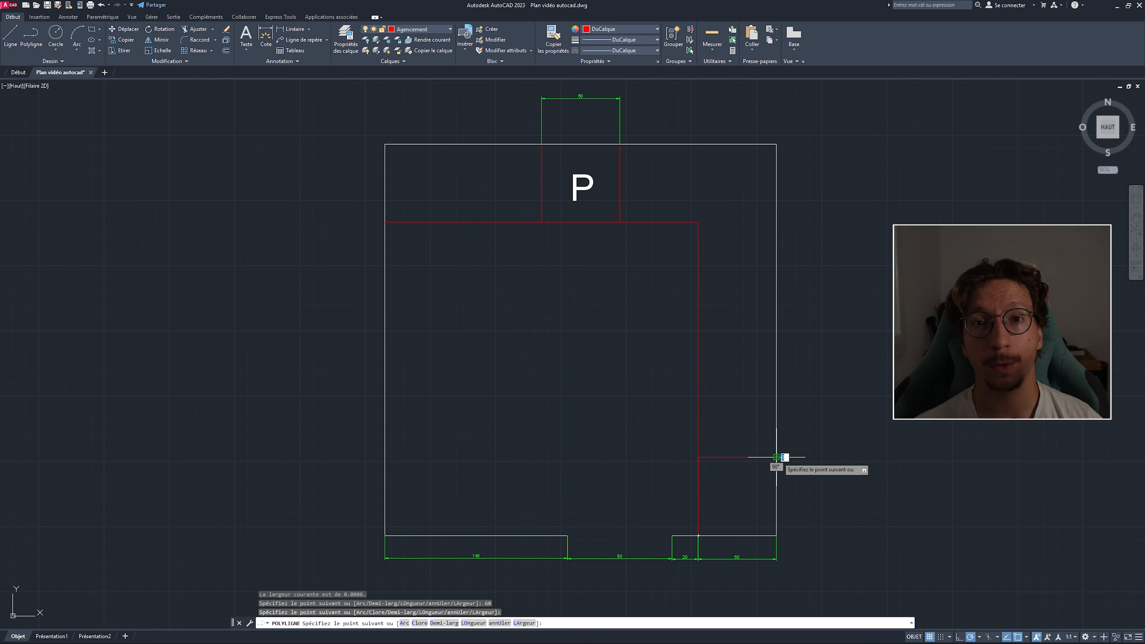
left_click(776, 535)
left_click(698, 535)
key("Escape")
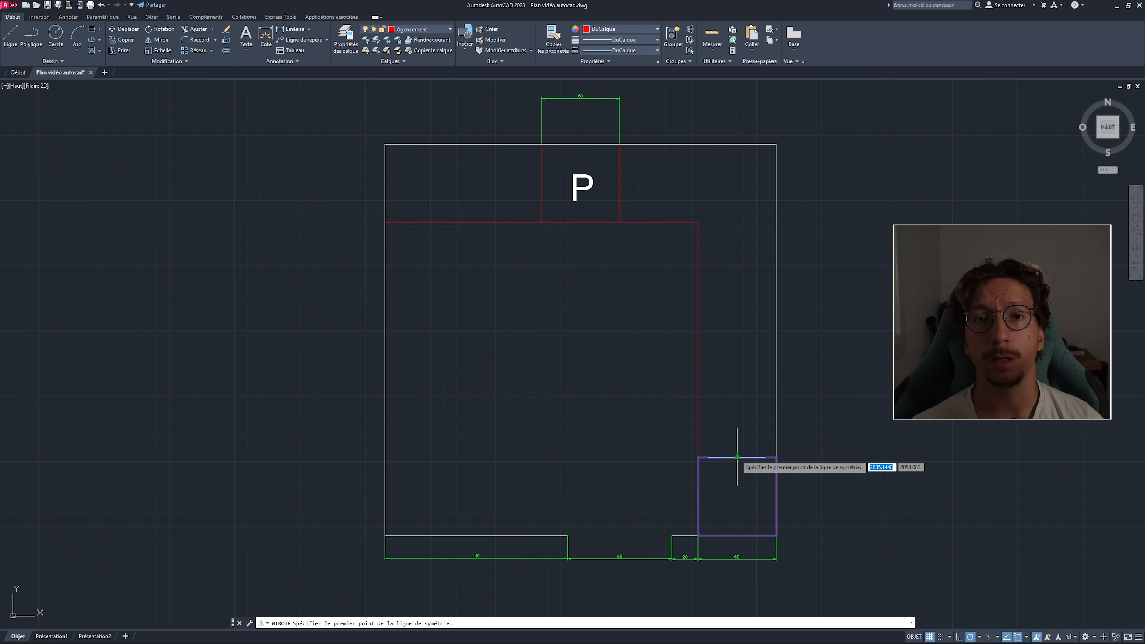
- Mirror the corner square upward about its top edge, keeping the source object
left_click(737, 457)
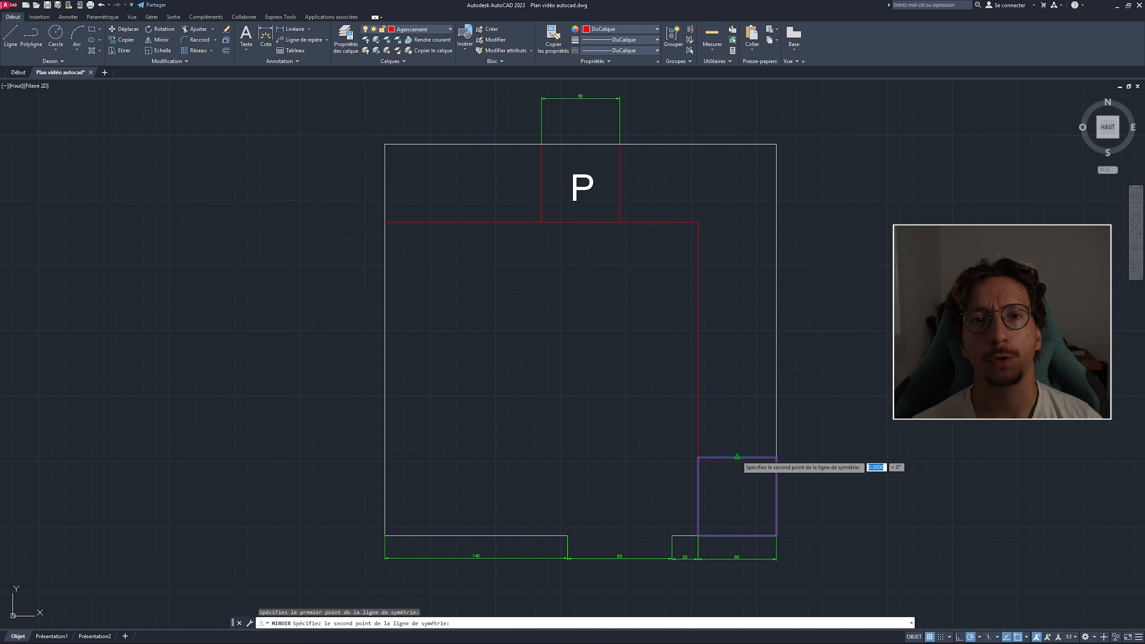
left_click(788, 457)
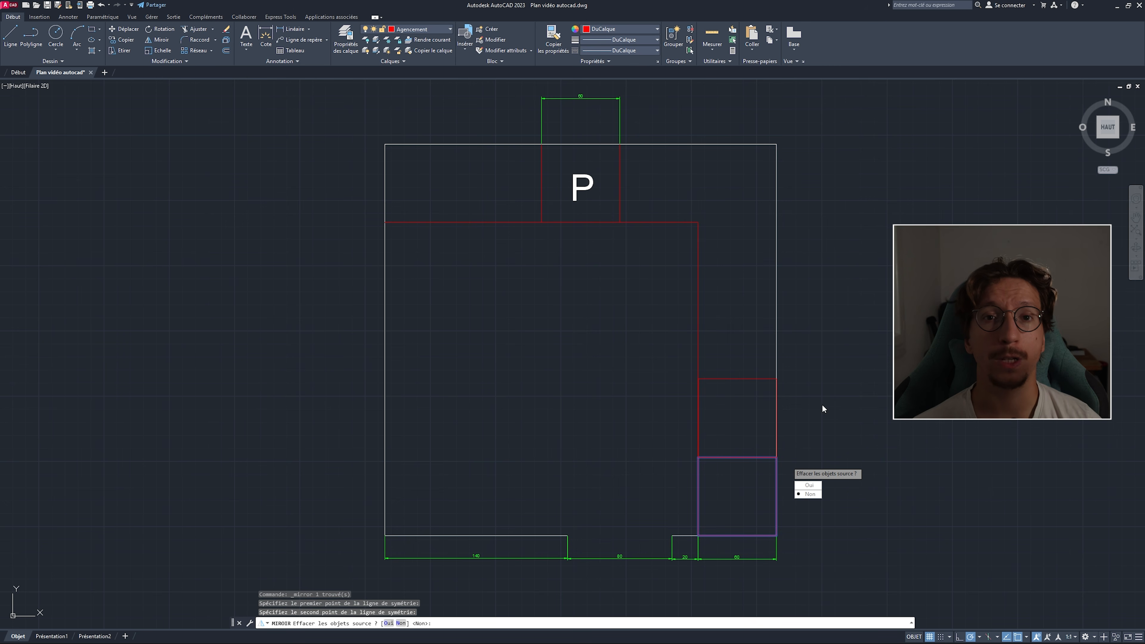
left_click(810, 493)
- Paste a text label into the upper of the two squares and change it to F
key("ctrl+v")
left_click(729, 431)
double_click(742, 414)
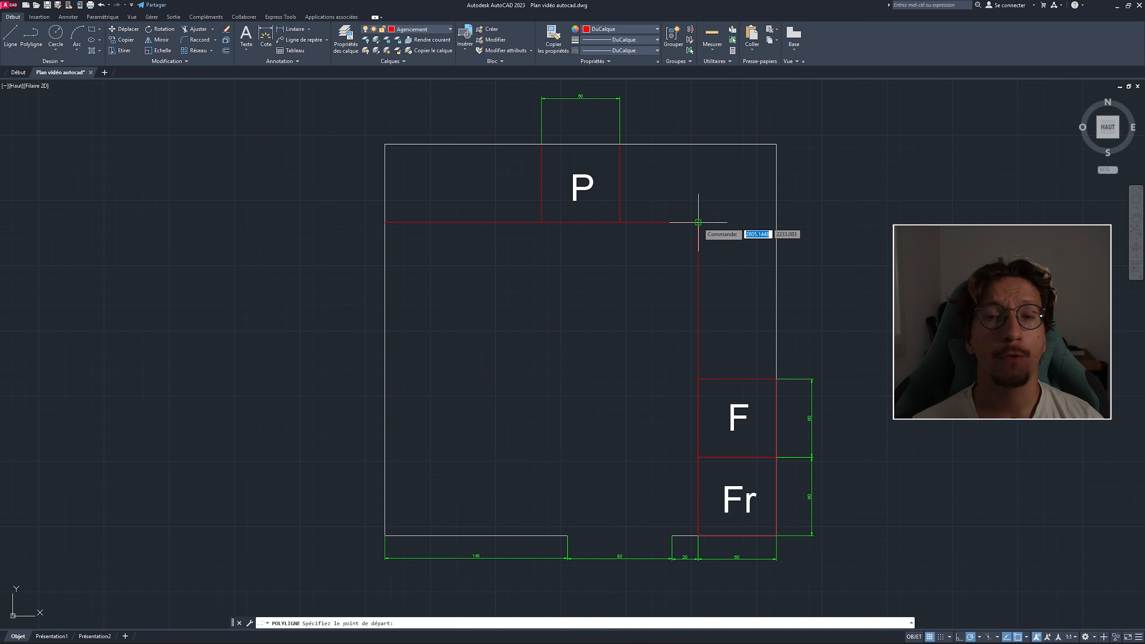
- Create an inset rectangle above the F compartment by offsetting a closed wall-to-counter polyline outline inward and deleting the outline
left_click(776, 223)
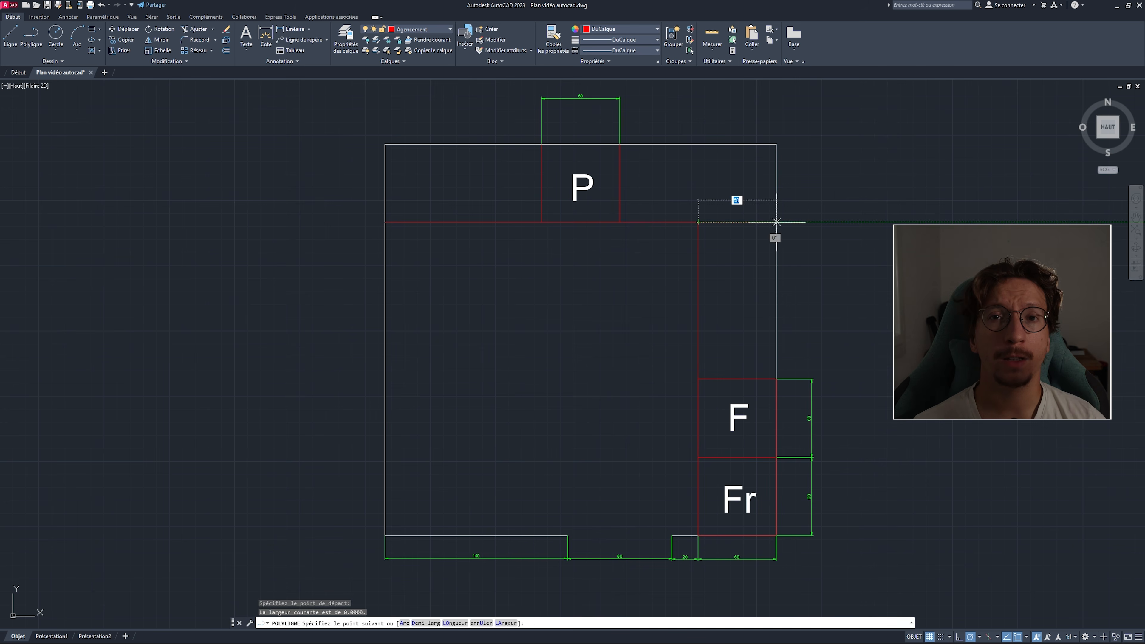
left_click(777, 379)
left_click(699, 379)
left_click(698, 223)
left_click(777, 253)
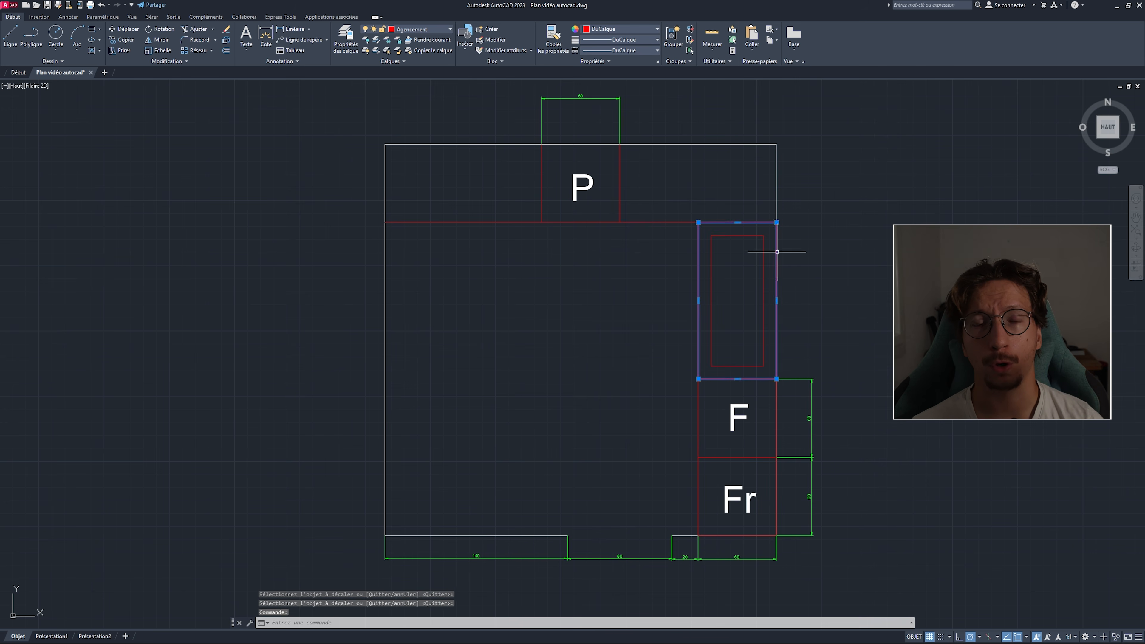
key("Delete")
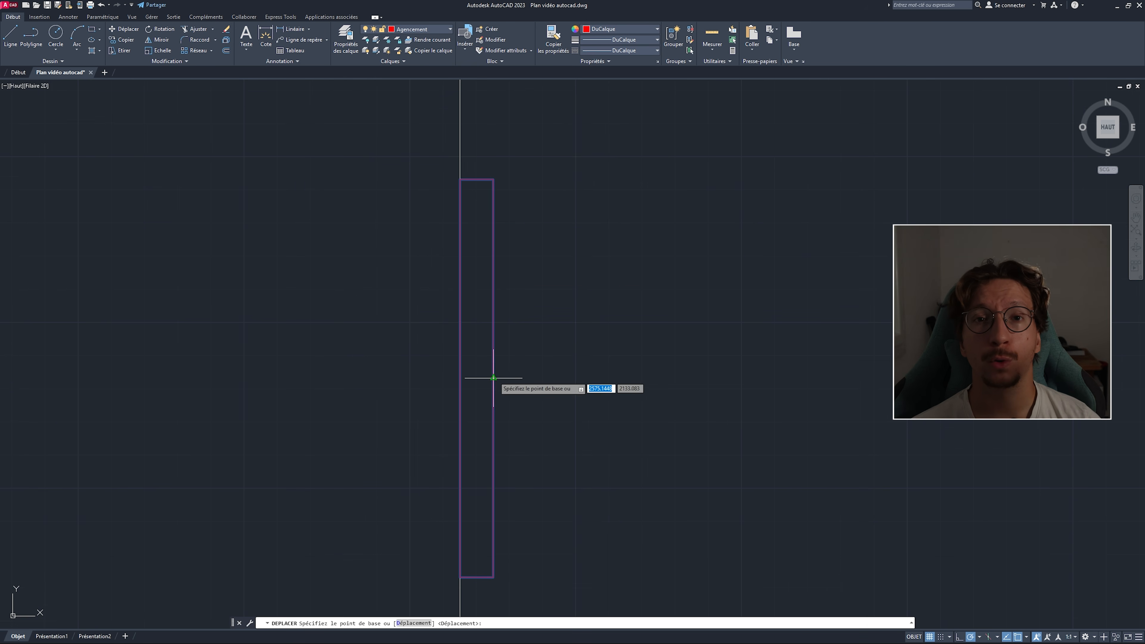
- Centre the narrow rectangle on the left wall and draw the 100 by 120 cm rectangle beside it with a polyline
left_click(493, 377)
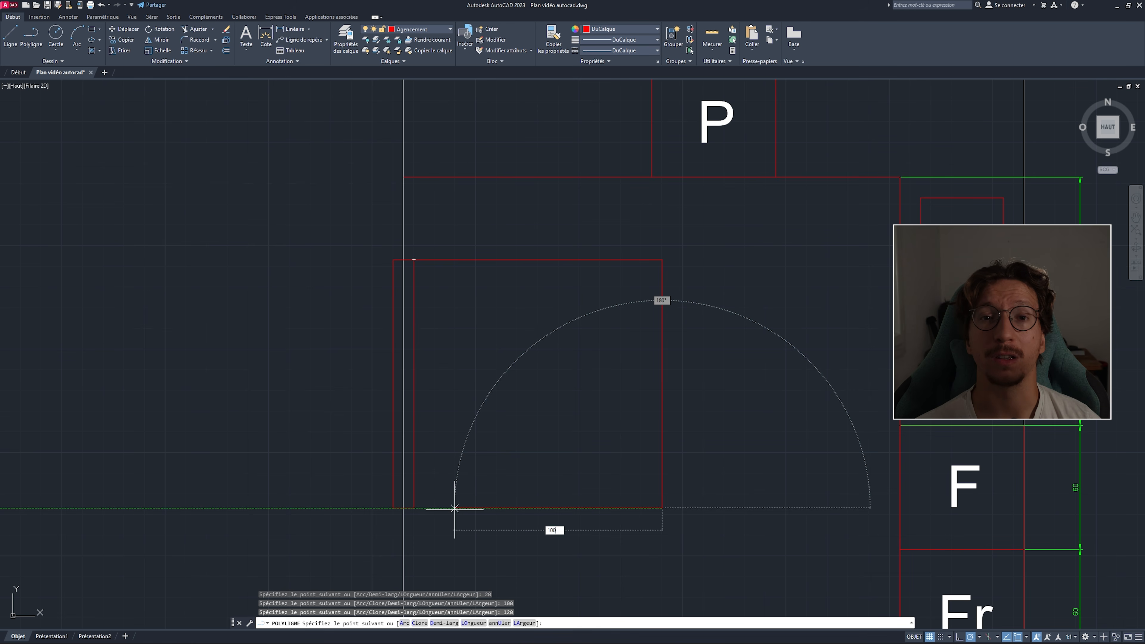
key("Return")
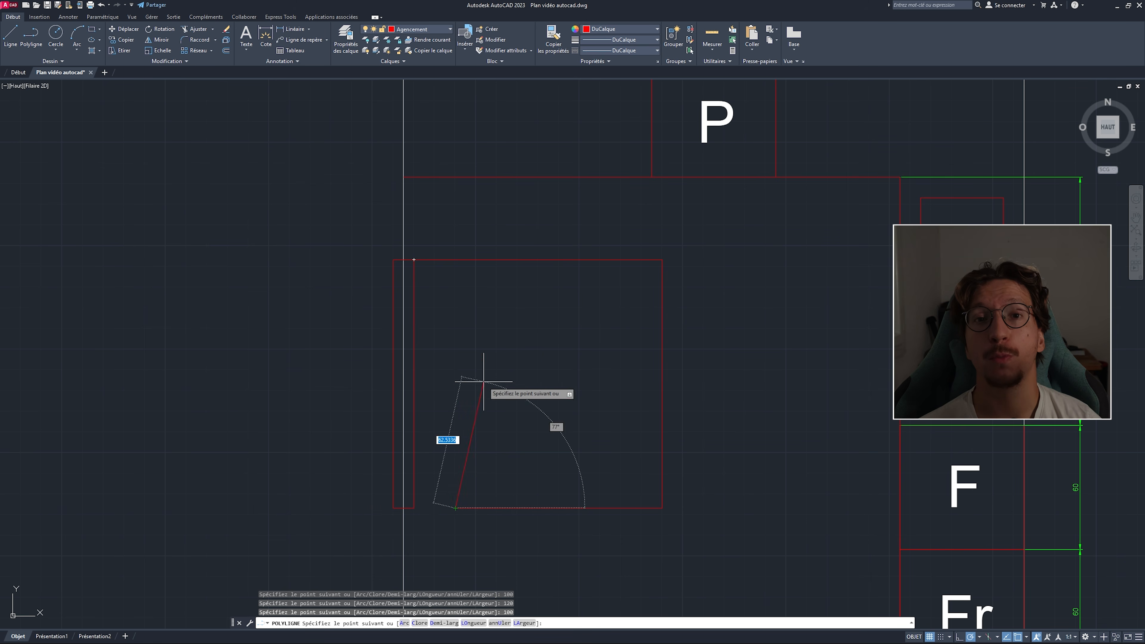
key("Return")
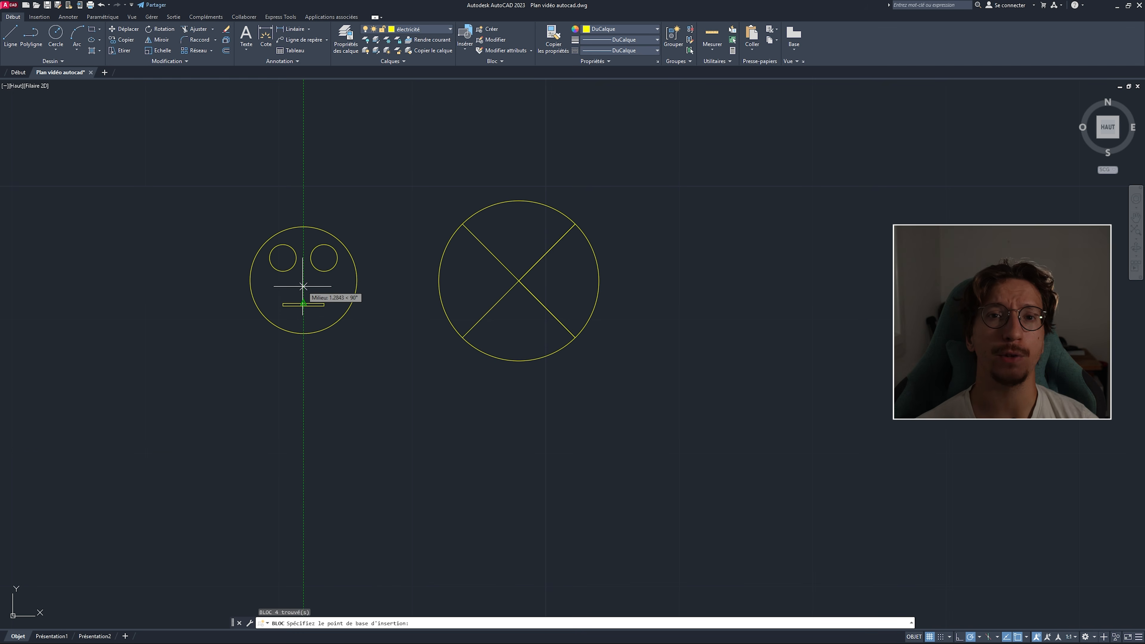
- Set the insertion base point of the face-shaped socket block at the midpoint of its small flat rectangle
left_click(303, 303)
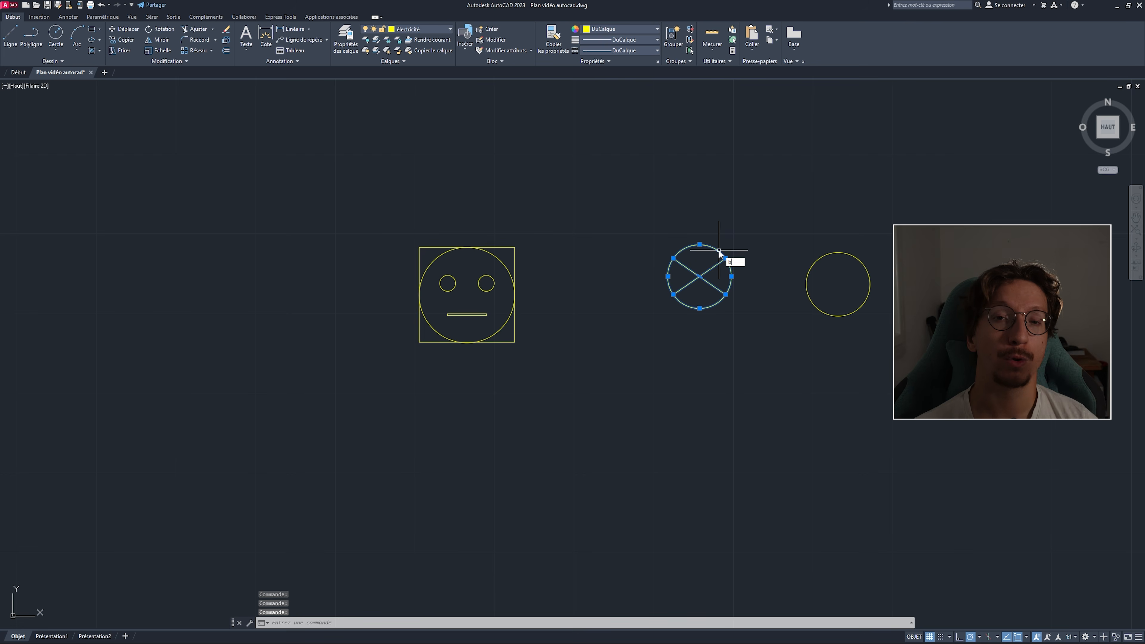
- Define the crossed circle as block ECL-1 based at its centre, and insert the light symbol where the yellow guide lines cross
type("b")
key("Return")
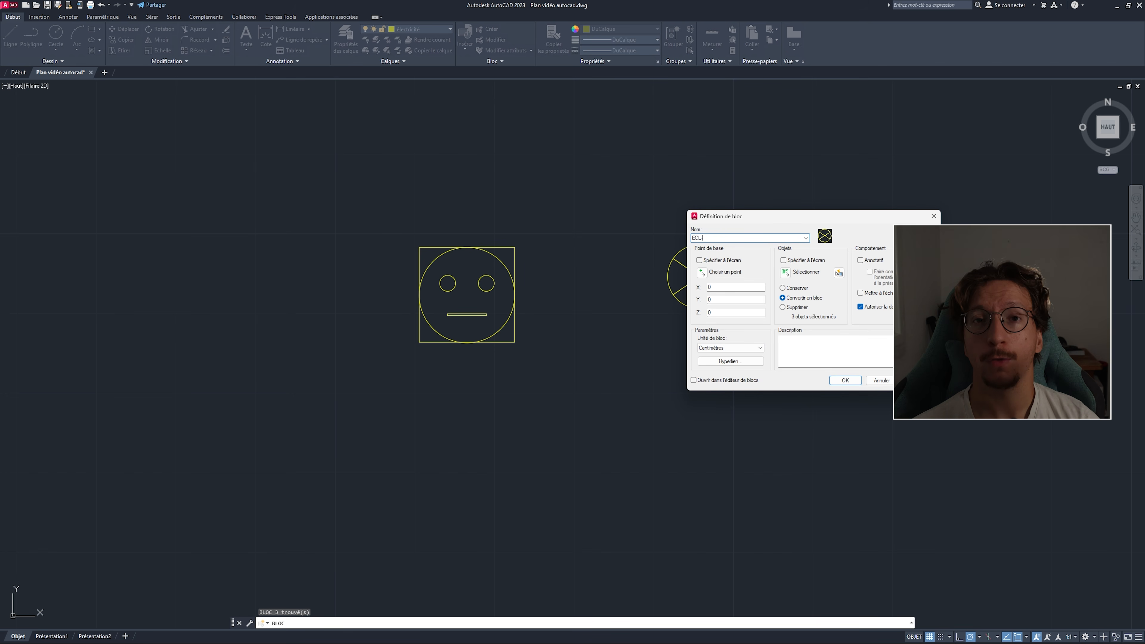
left_click_drag(754, 215, 858, 207)
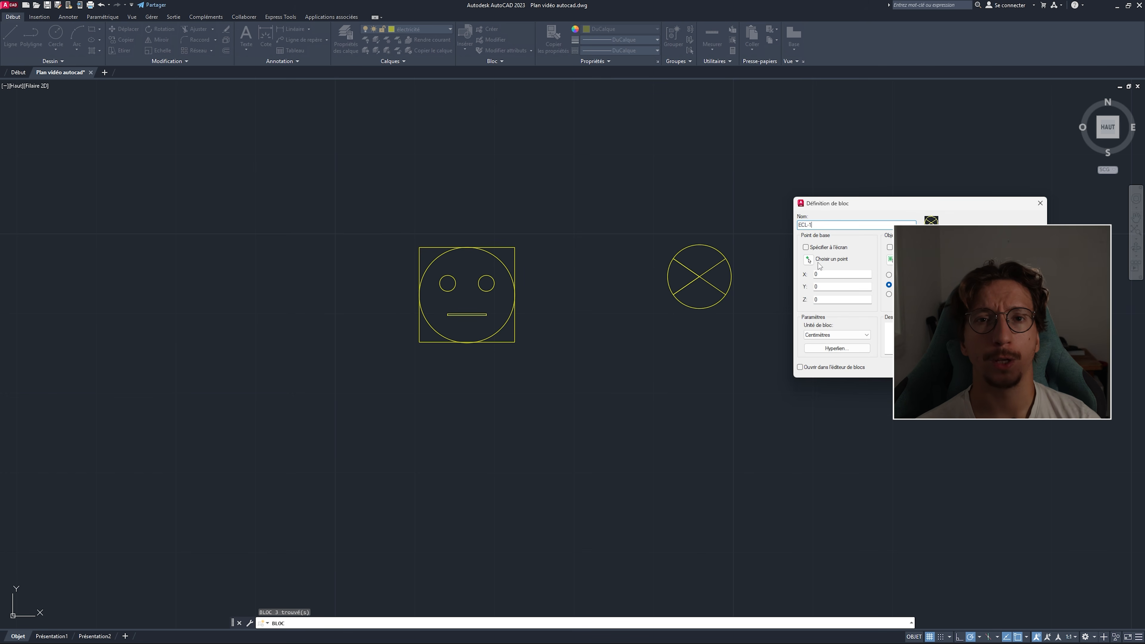
left_click(807, 265)
left_click(699, 276)
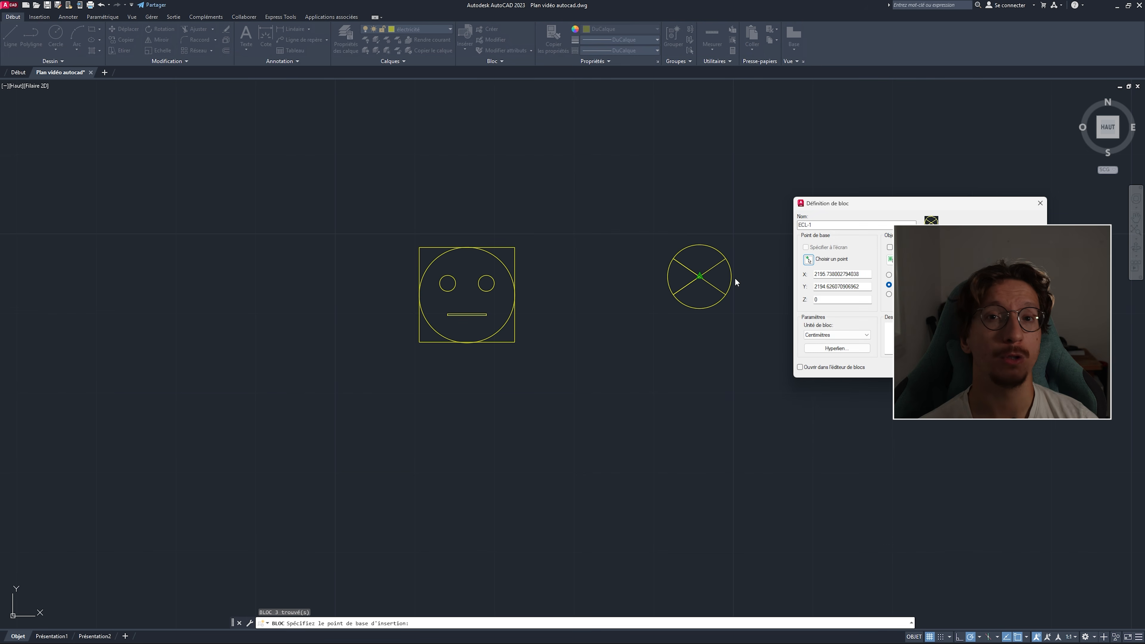
left_click(809, 261)
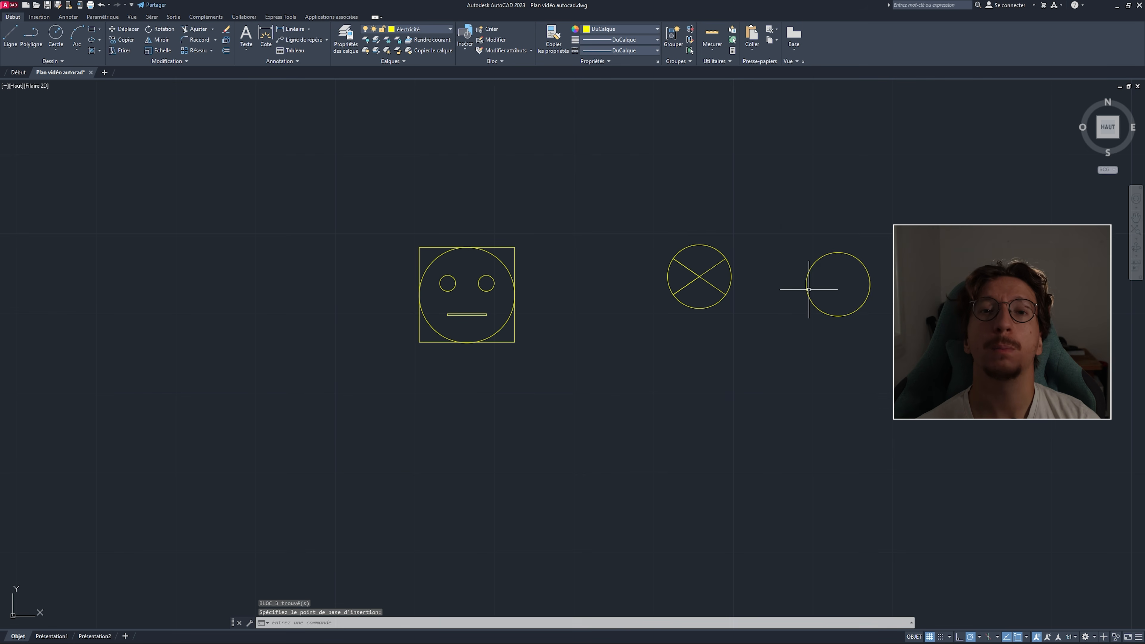
left_click(809, 274)
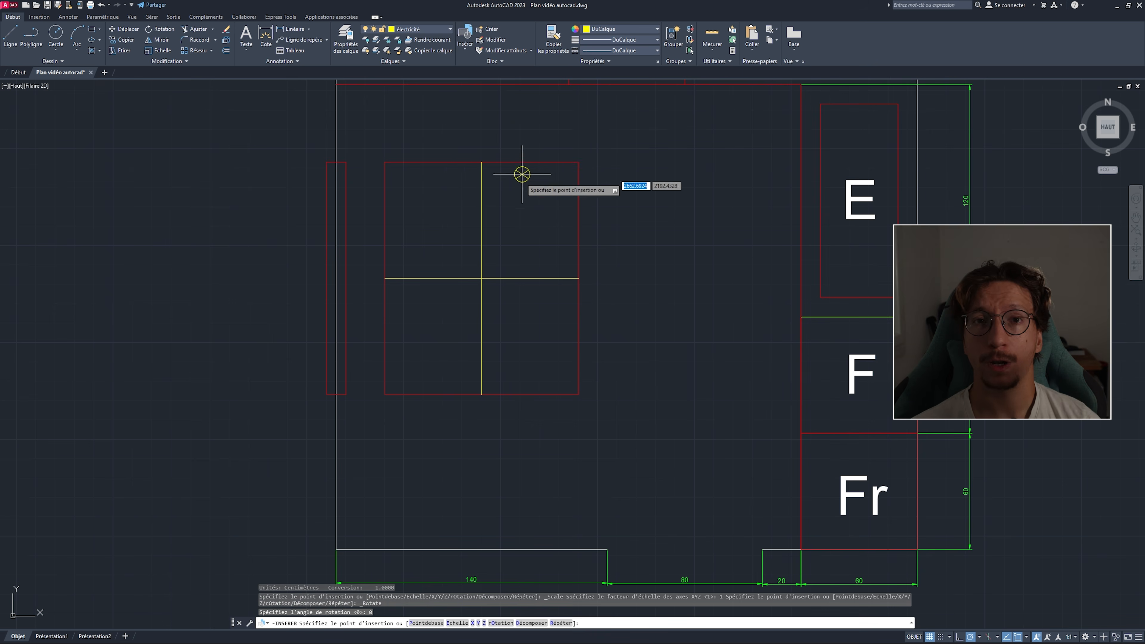
left_click(481, 278)
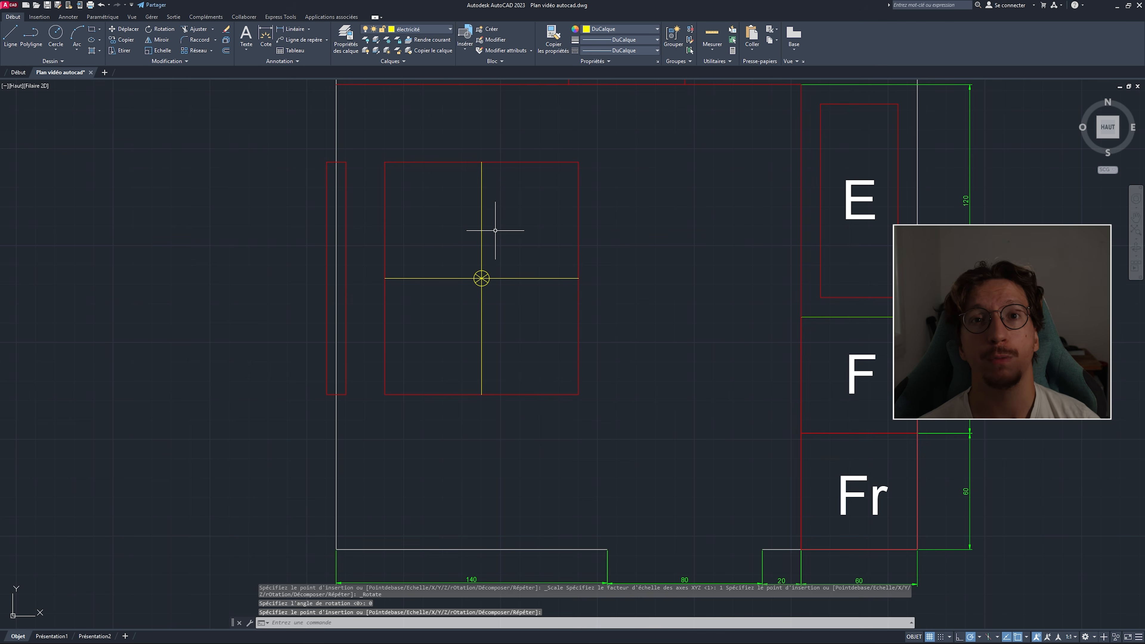
- Move the socket symbol near the door opening down against the bottom wall by its insertion point
scroll(605, 586, "up", 4)
scroll(531, 436, "up", 4)
left_click(515, 351)
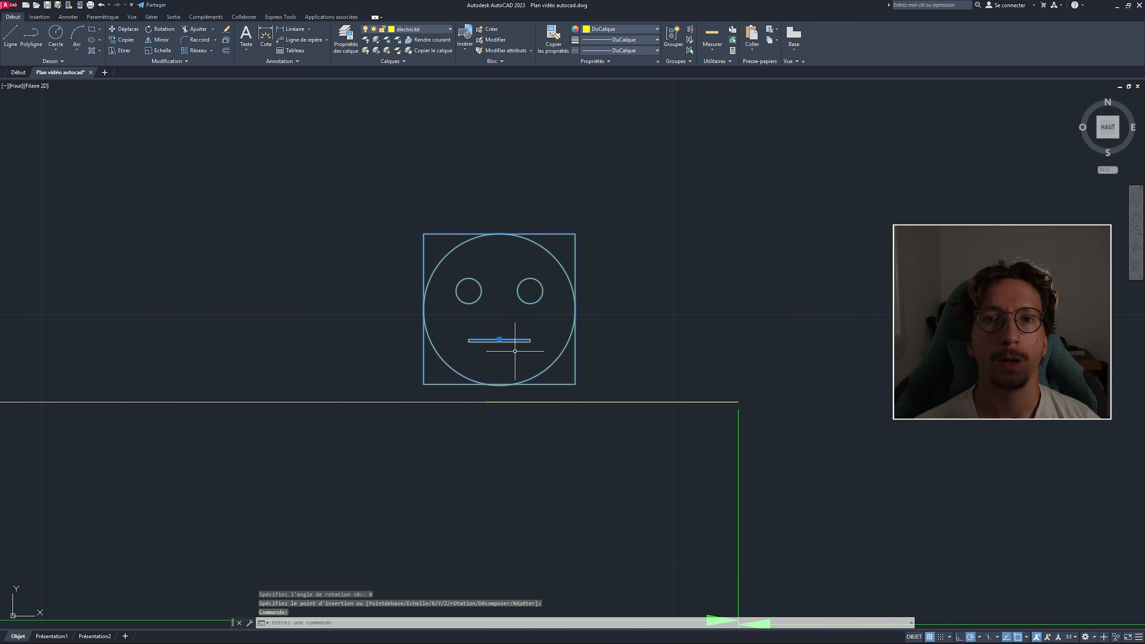
left_click(499, 339)
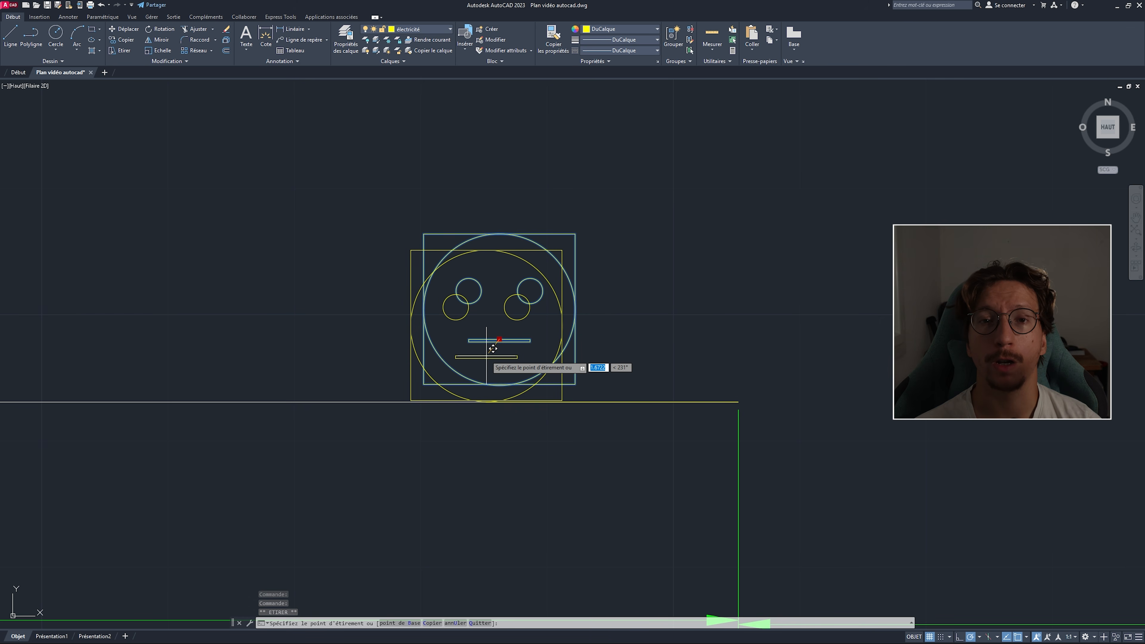
key("Escape")
- Insert the prise_simple-1 block against the top wall in the middle of the P compartment
left_click(465, 37)
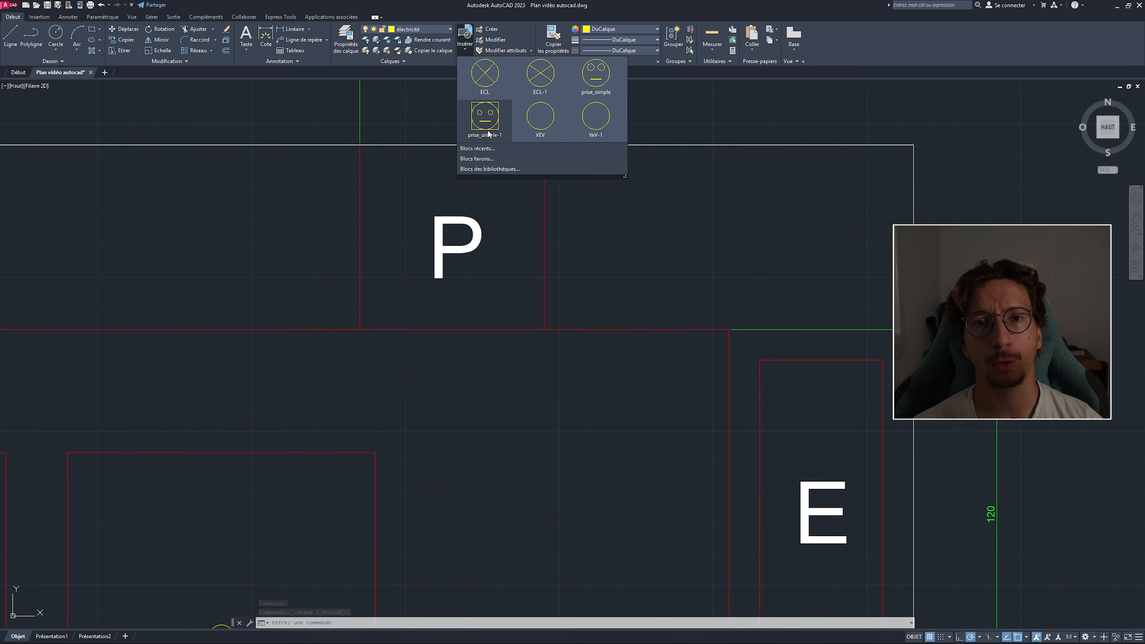
left_click(485, 121)
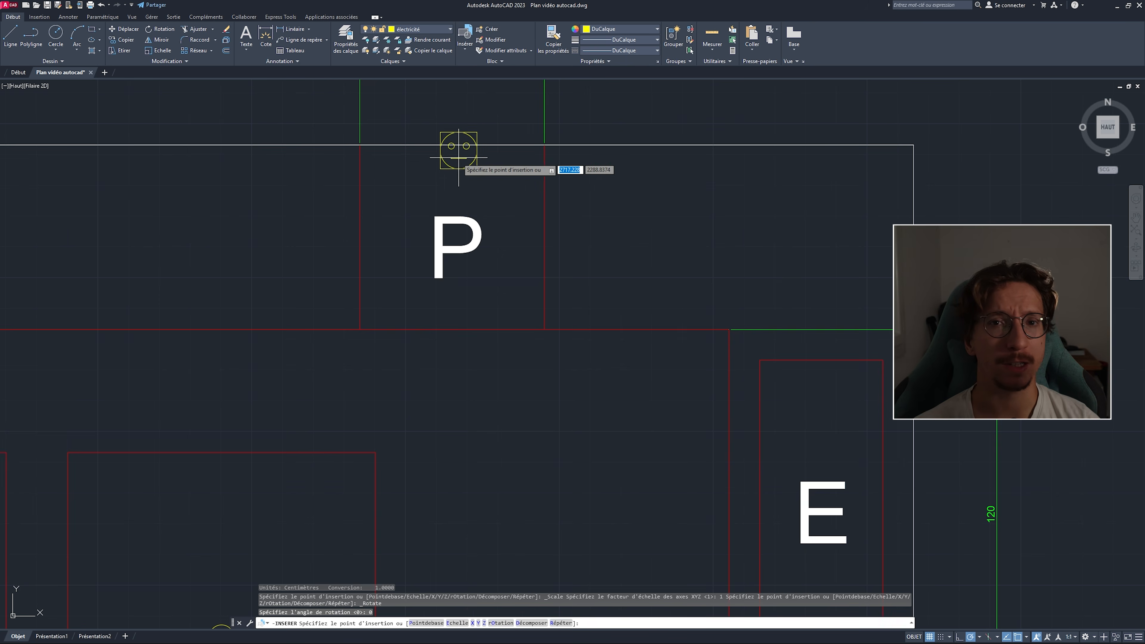
scroll(457, 162, "up", 2)
left_click(461, 177)
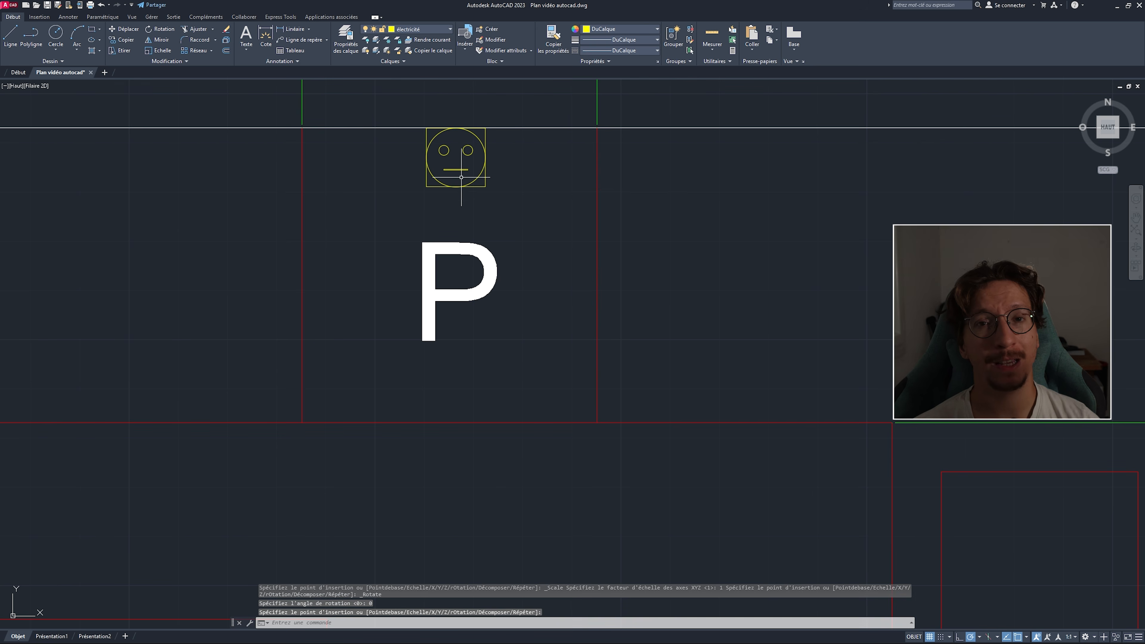
- Draw a guide polyline along the top wall from the P compartment's left corner to the socket symbol
left_click(30, 35)
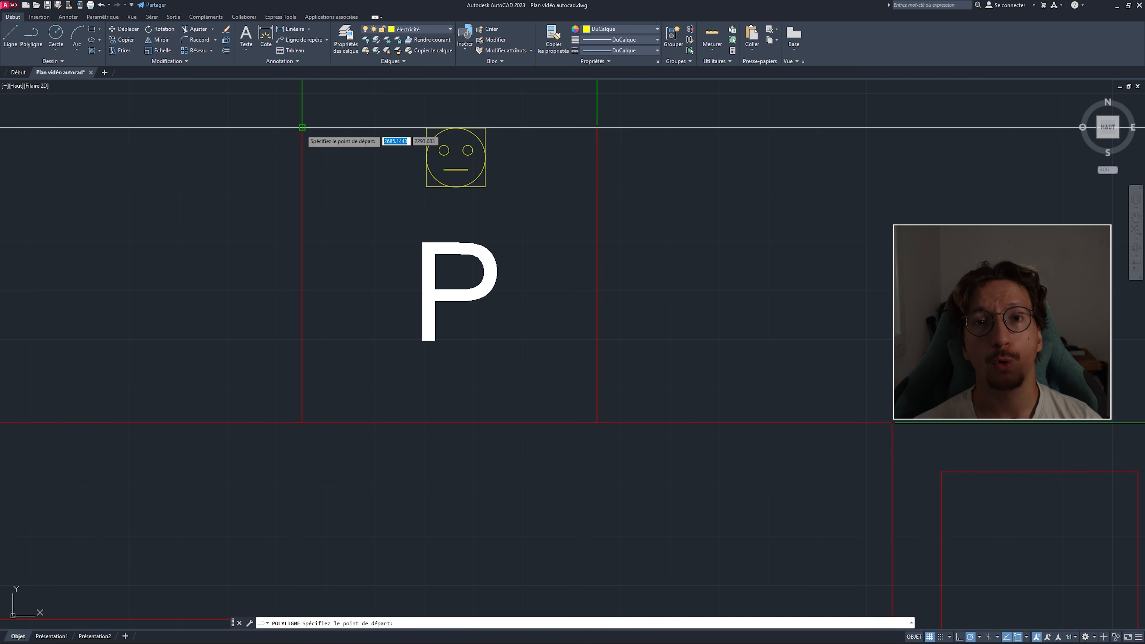
left_click(302, 128)
left_click(454, 128)
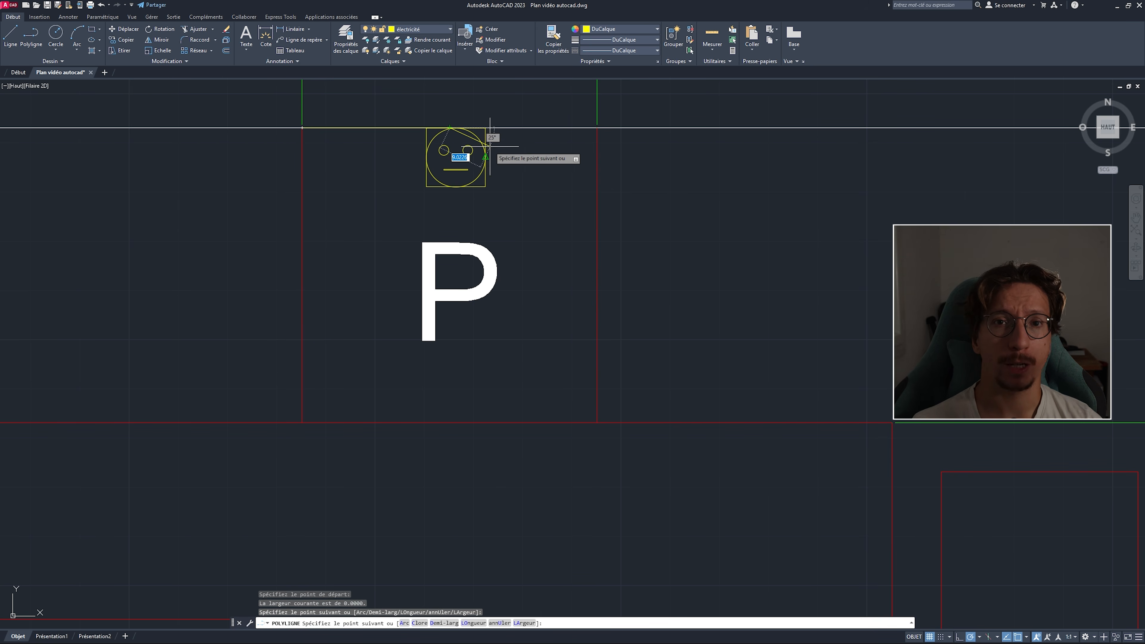
key("Escape")
- Mirror the socket block on the top wall about its right vertical edge, keeping the original, to make a double socket
left_click(470, 156)
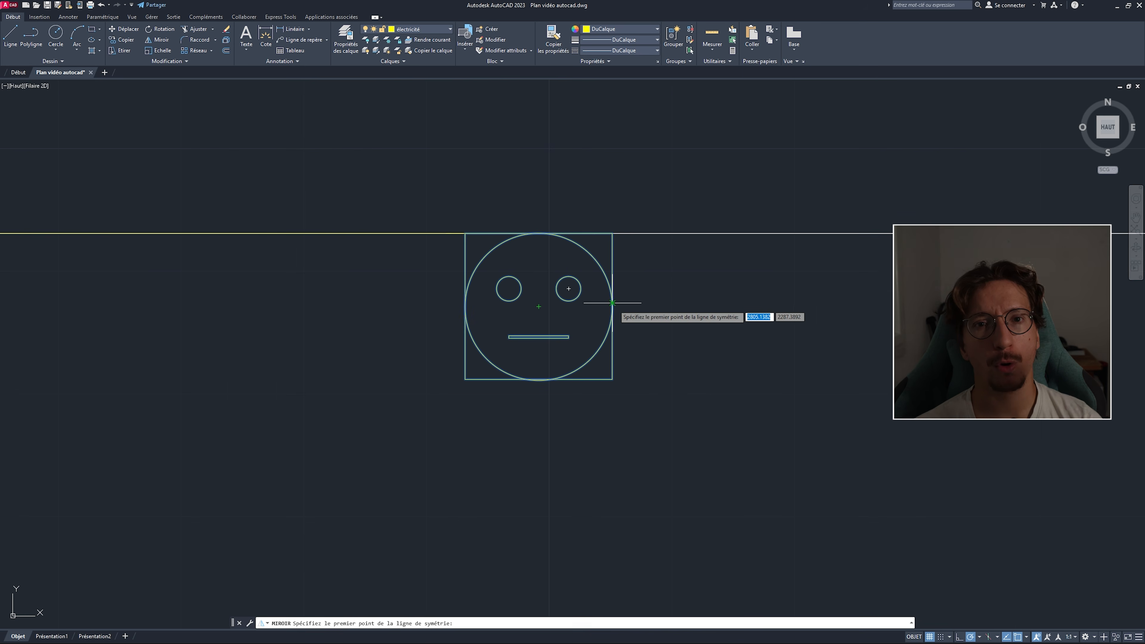
left_click(612, 307)
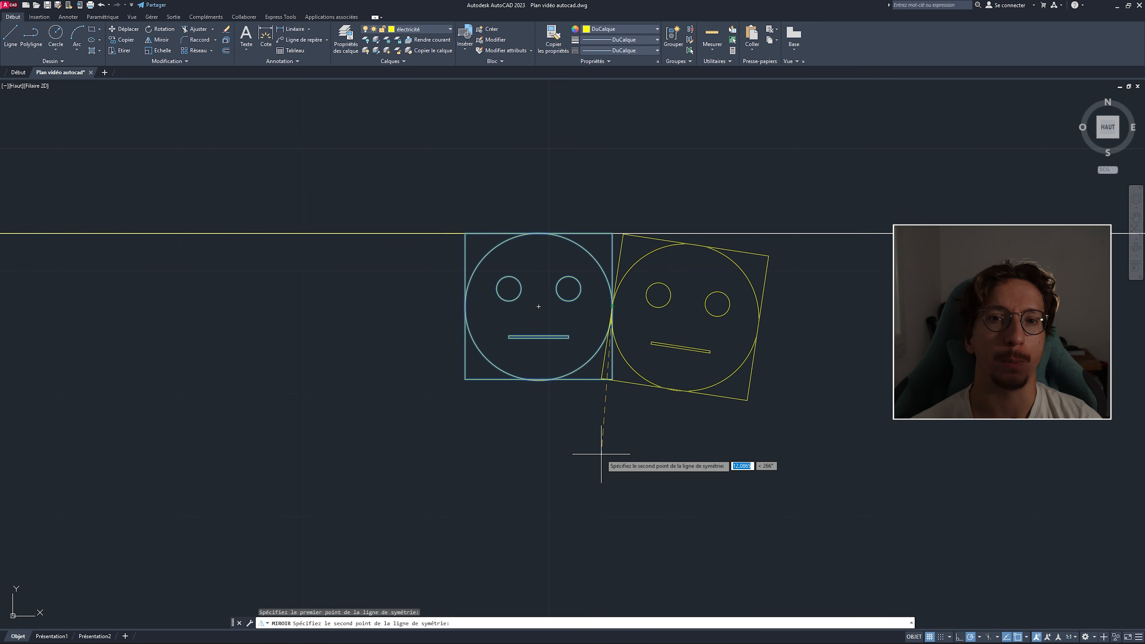
left_click(612, 446)
key("Return")
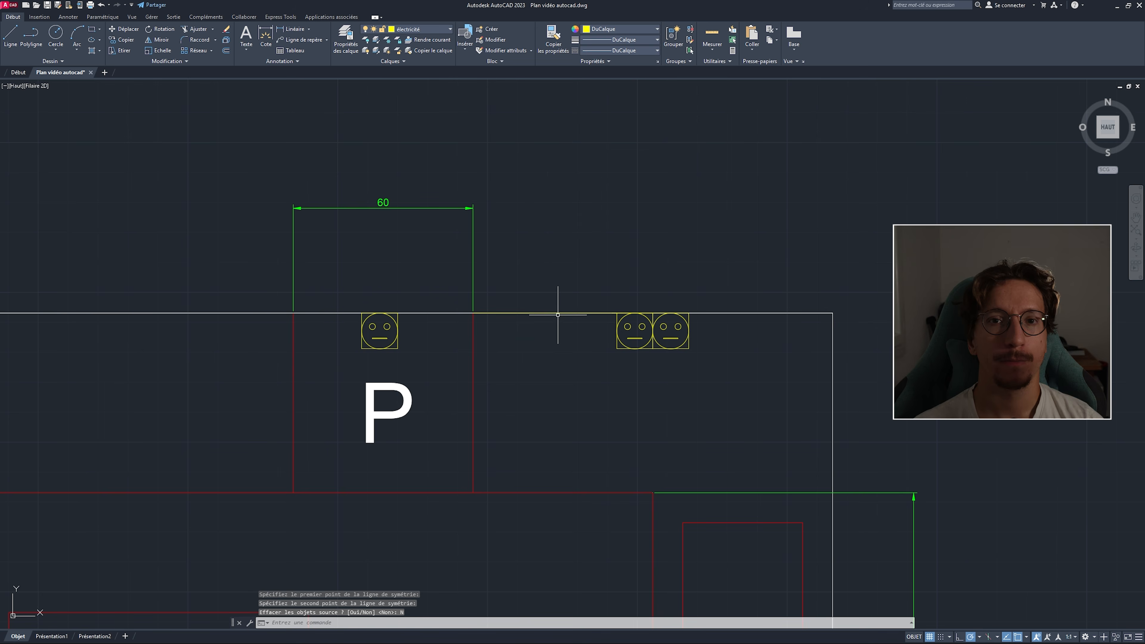
- Delete the yellow guide line along the top wall between the P compartment and the double socket
left_click(557, 314)
key("Delete")
scroll(635, 340, "down", 3)
middle_click_drag(769, 365, 753, 258)
scroll(614, 299, "up", 2)
middle_click_drag(593, 301, 570, 264)
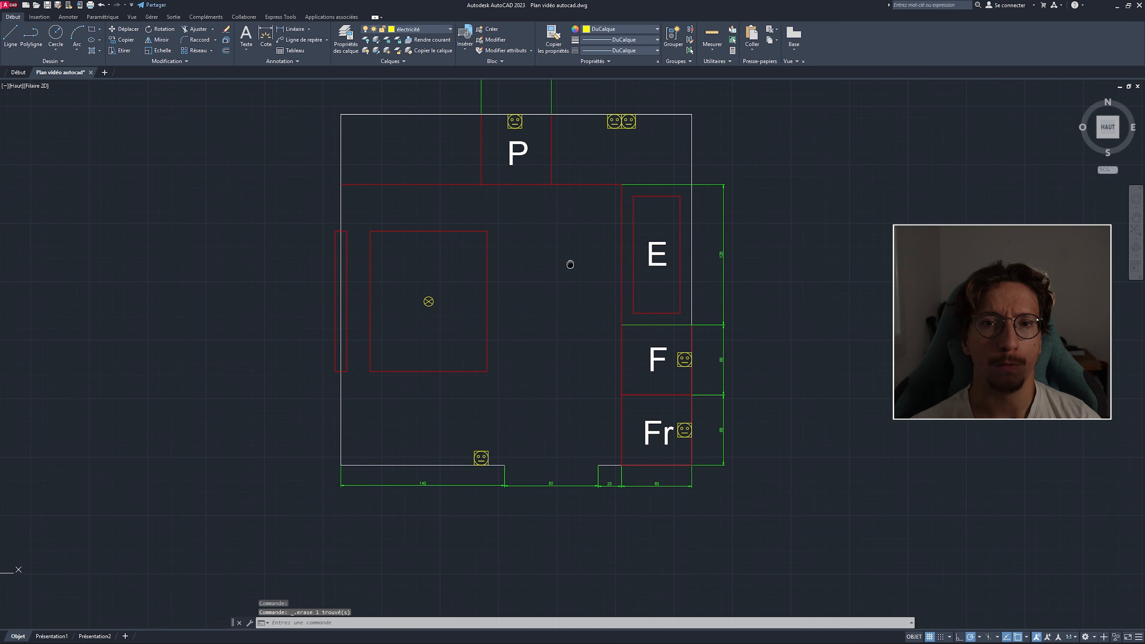